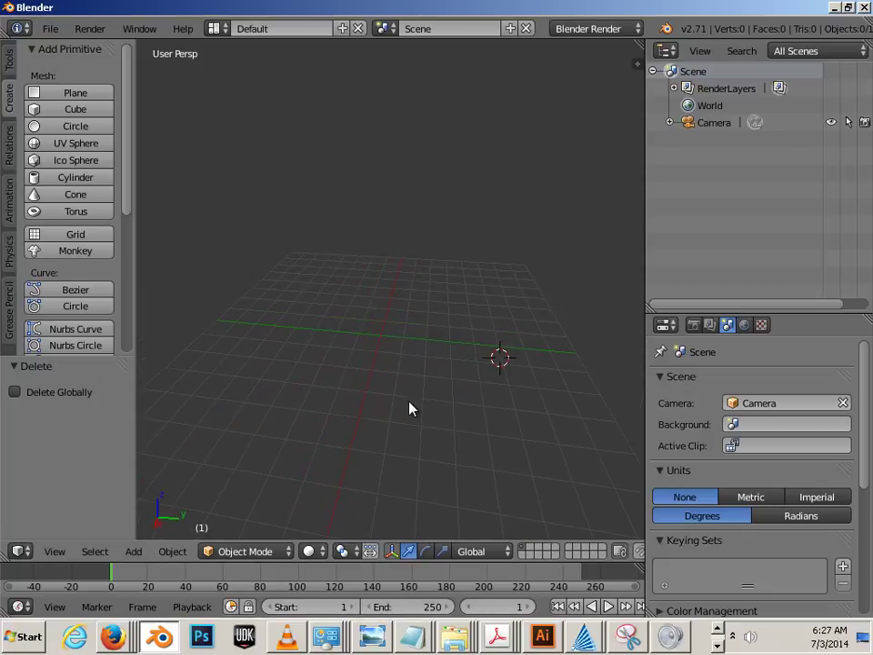
Step: Add a cube and a UV sphere, sliding each left along the Y axis
click(35, 110)
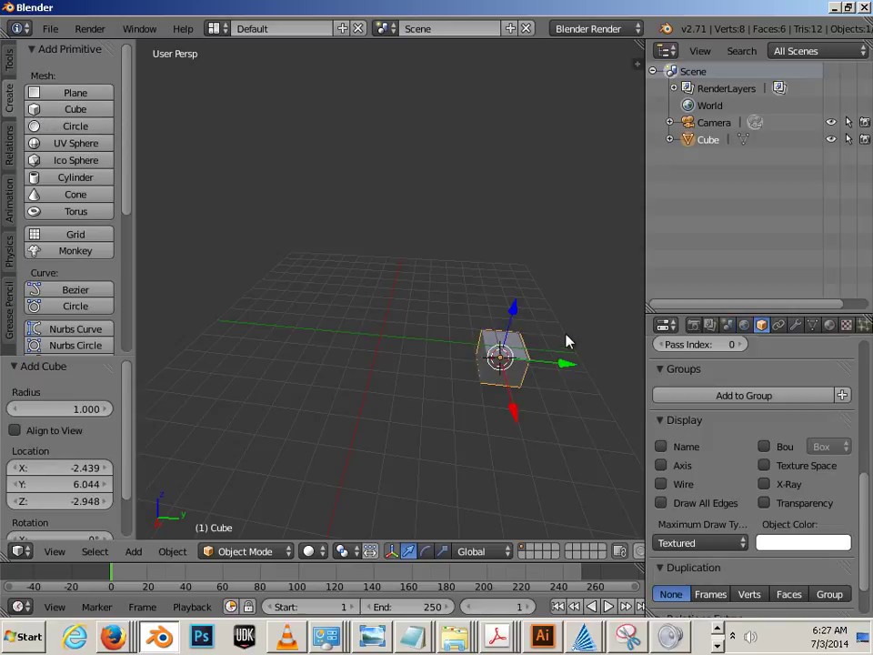
drag(566, 363, 381, 341)
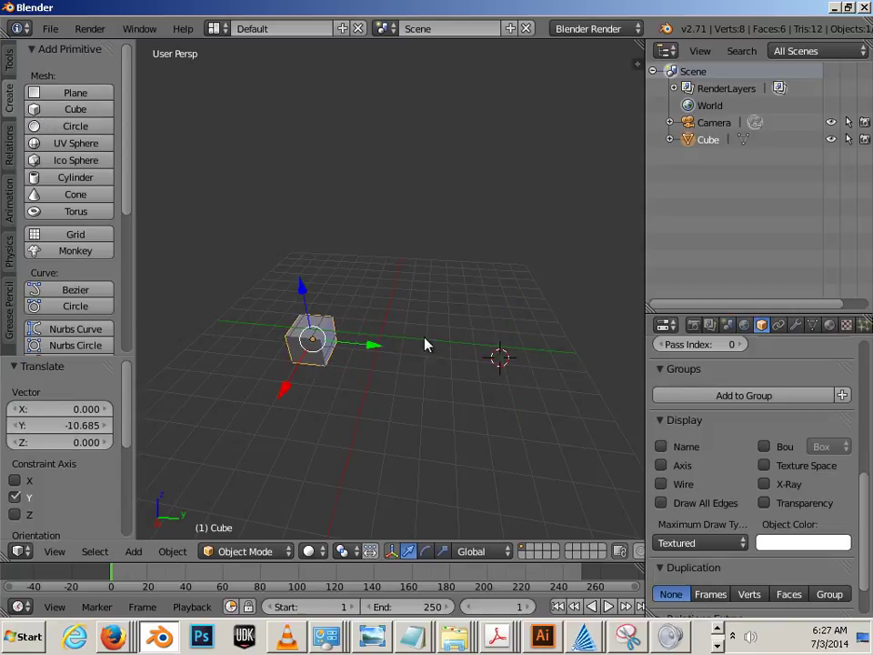
click(36, 143)
drag(576, 364, 483, 364)
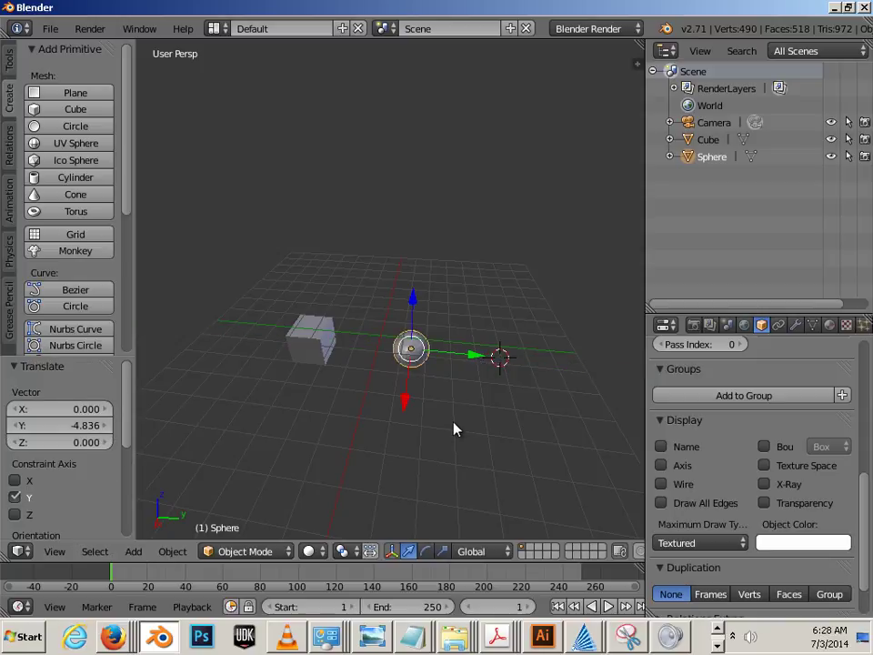
Step: Select the cube and sphere together, move both along X, then deselect them
shift+right_click(325, 356)
middle_drag(450, 456, 336, 389)
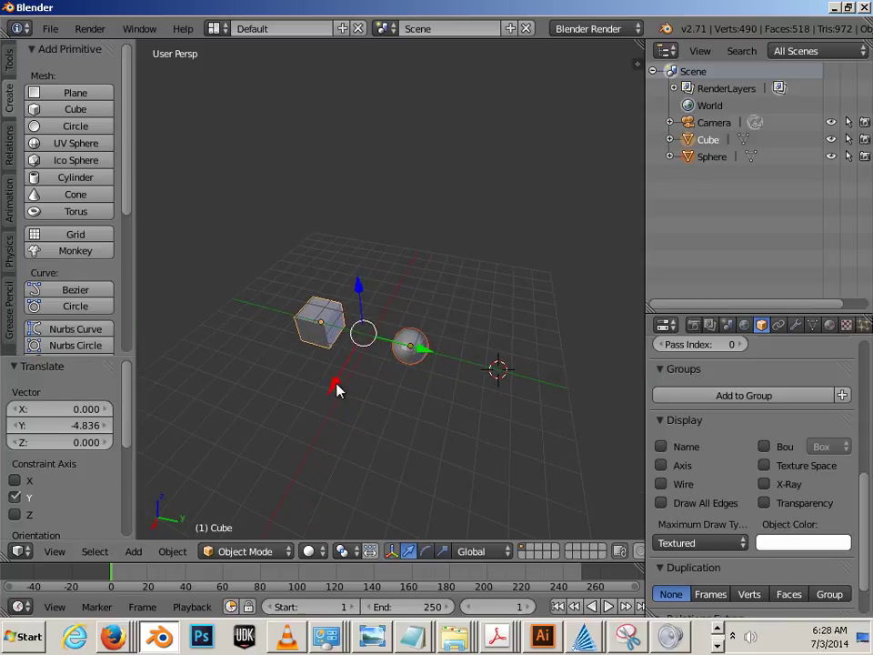
key(g)
key(x)
click(370, 382)
key(a)
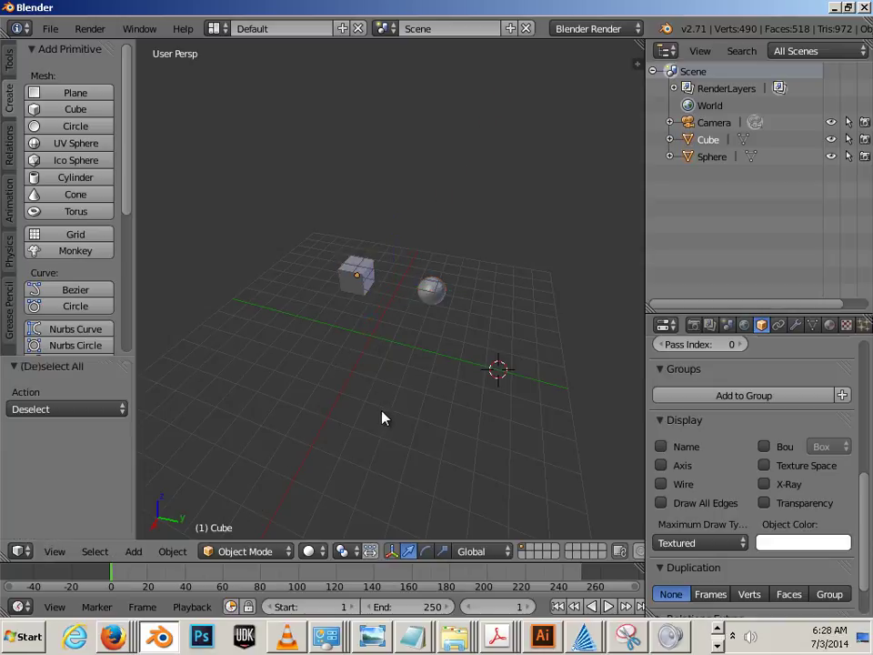
middle_drag(345, 422, 363, 414)
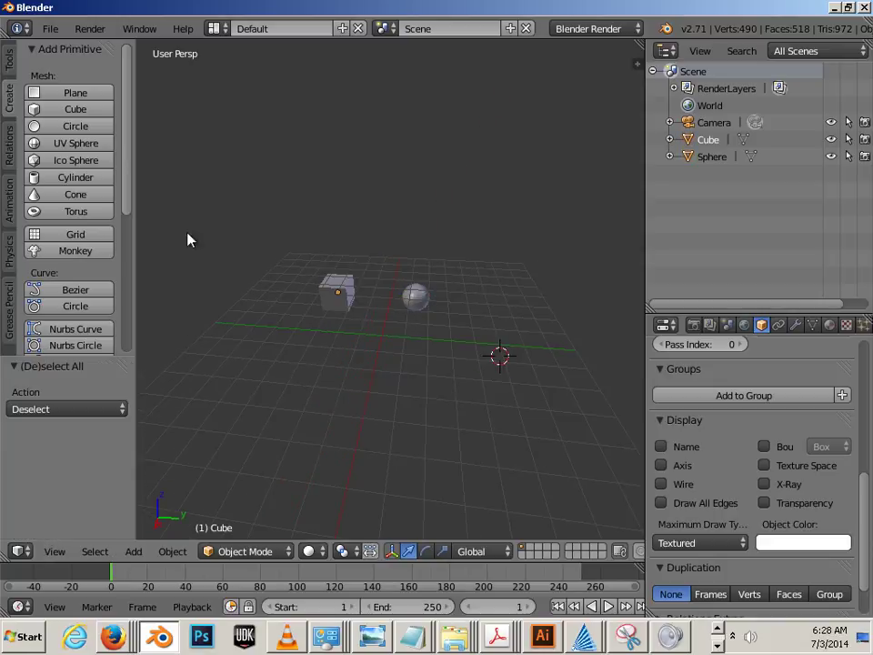
Step: Add Cube.001 and Cube.002, moving each along the Y axis
click(35, 110)
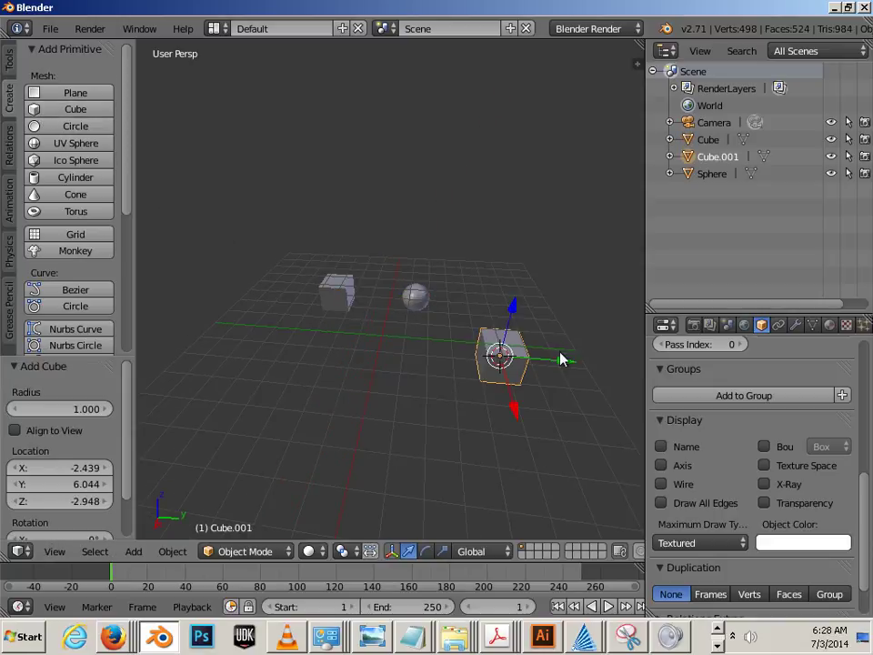
key(g)
key(y)
click(377, 357)
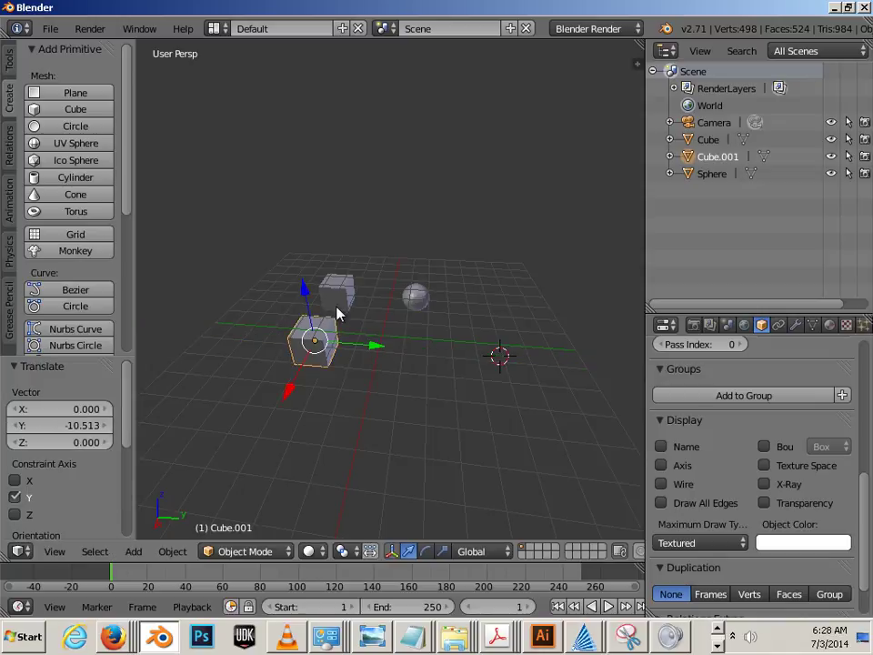
click(55, 109)
key(g)
key(y)
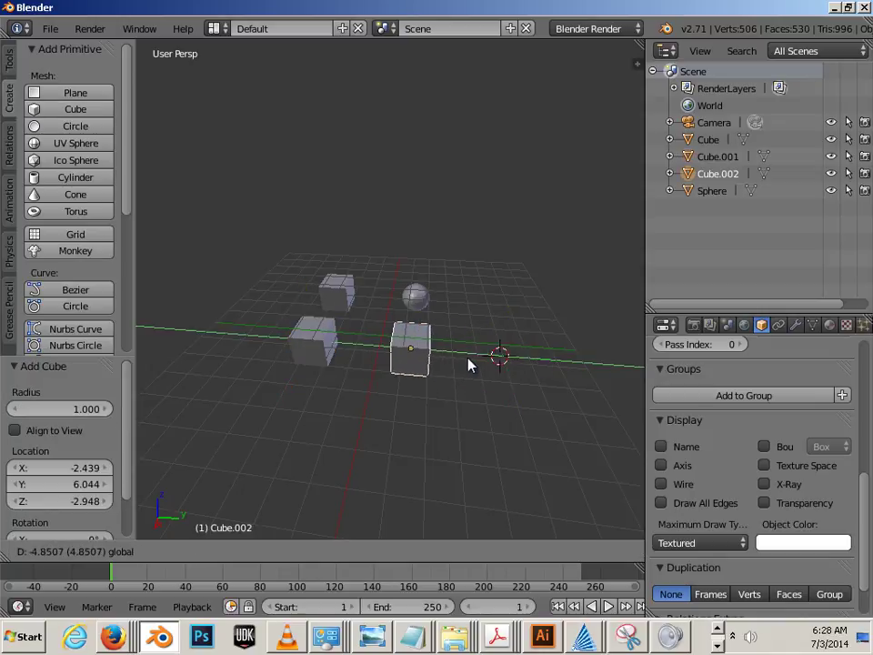
click(468, 364)
middle_drag(468, 363, 481, 331)
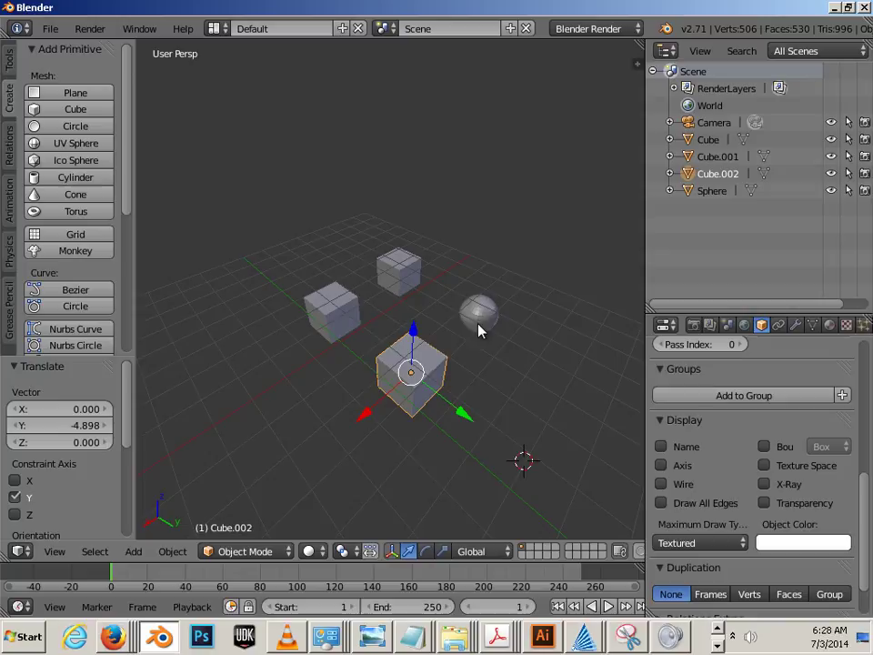
Step: Select the back cube together with the sphere
right_click(480, 329)
right_click(391, 271)
right_click(479, 315)
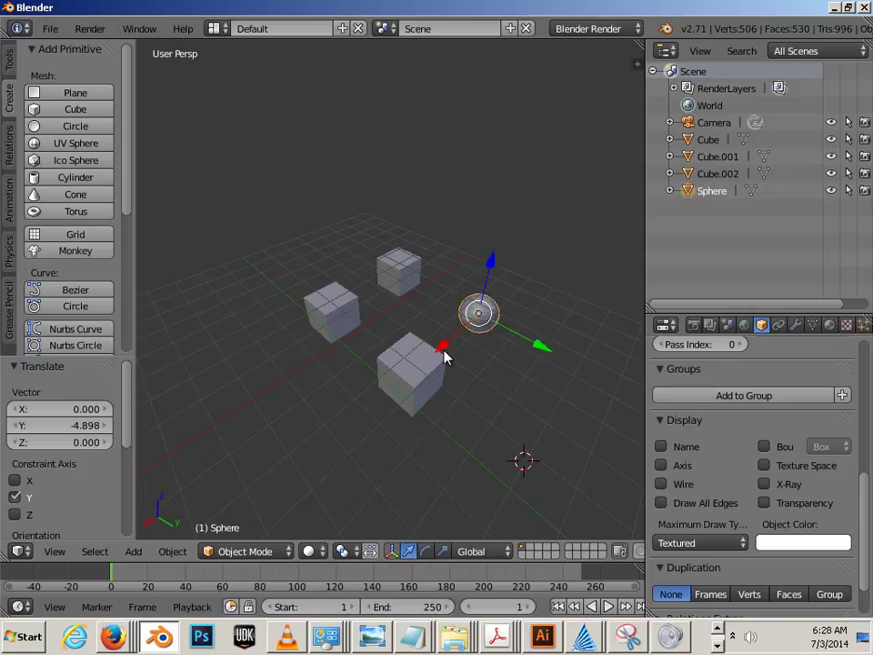
right_click(405, 284)
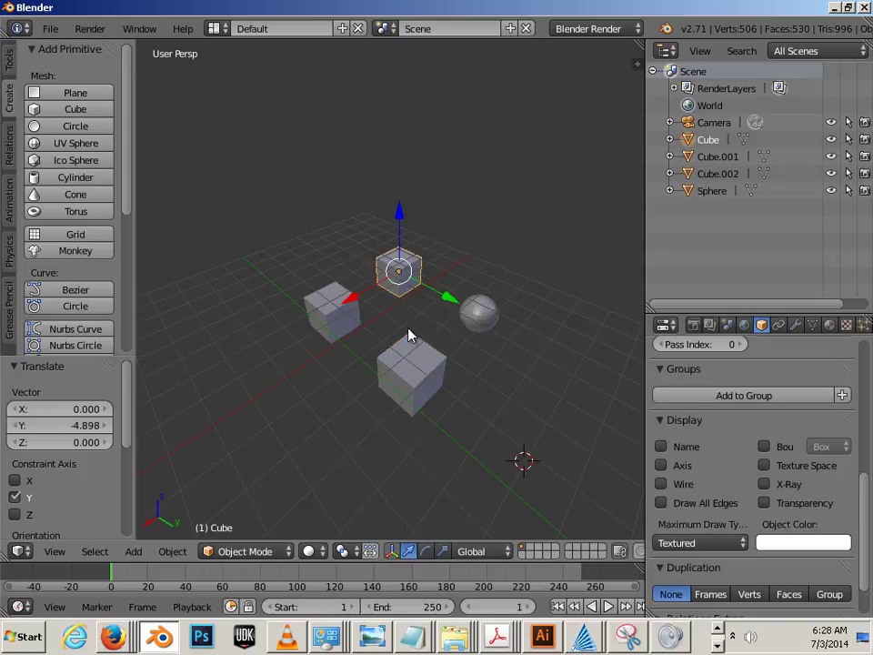
shift+right_click(495, 322)
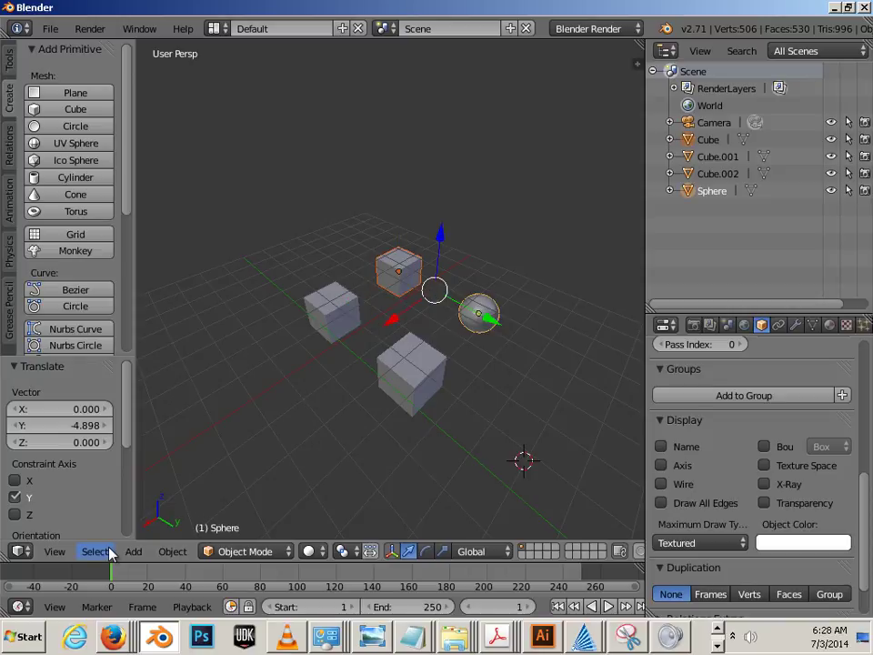
Step: Create the new group Group.003 from the selected back cube and sphere
click(170, 552)
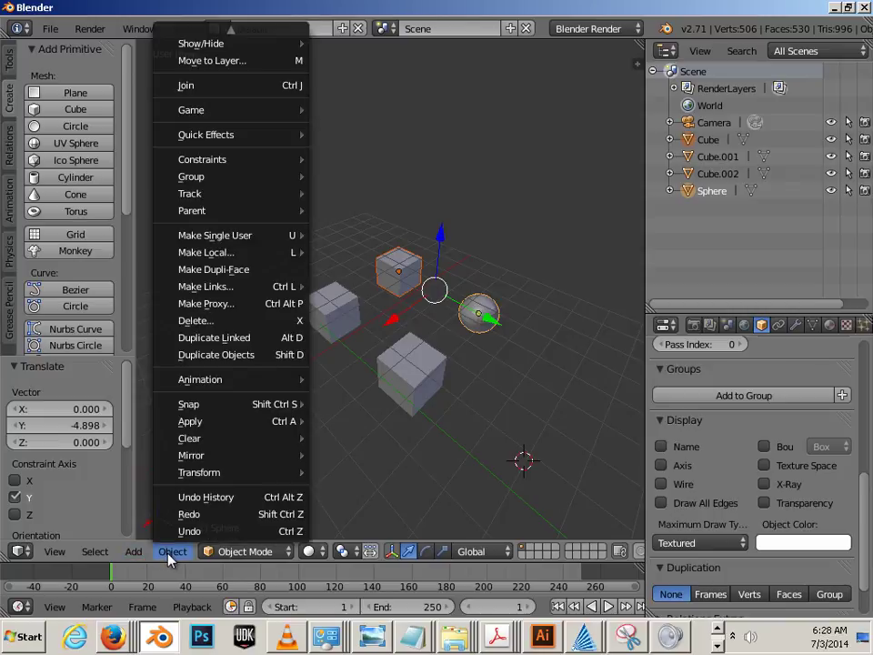
mouse_move(255, 179)
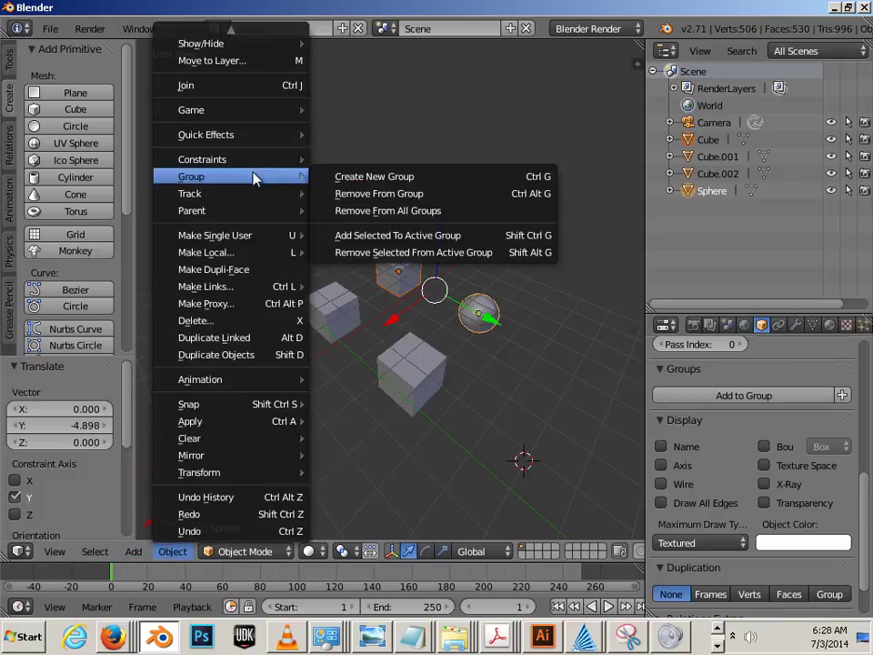
click(338, 186)
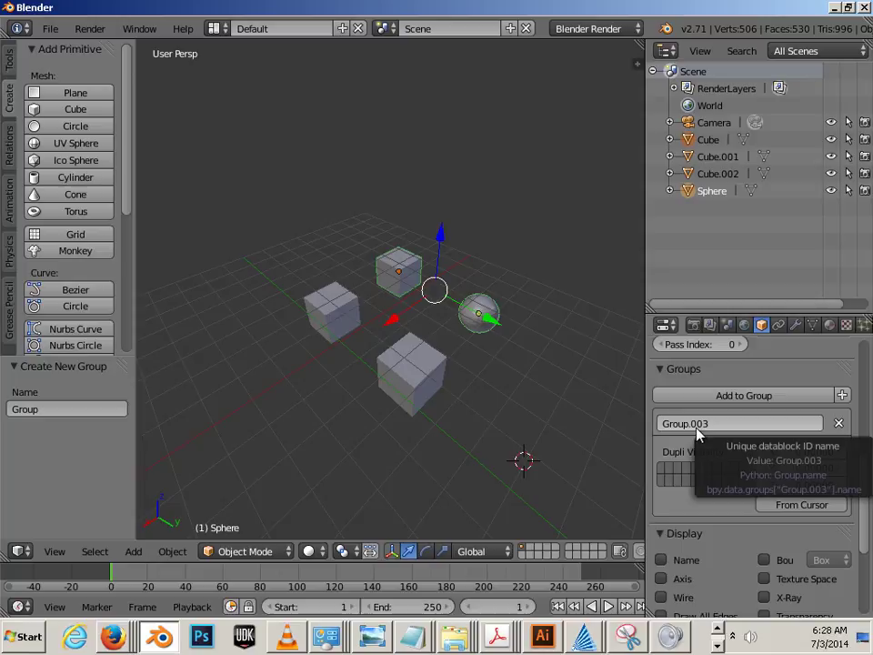
Step: Select Cube.002 and Cube.001, create Group.004 from them, then deselect
key(a)
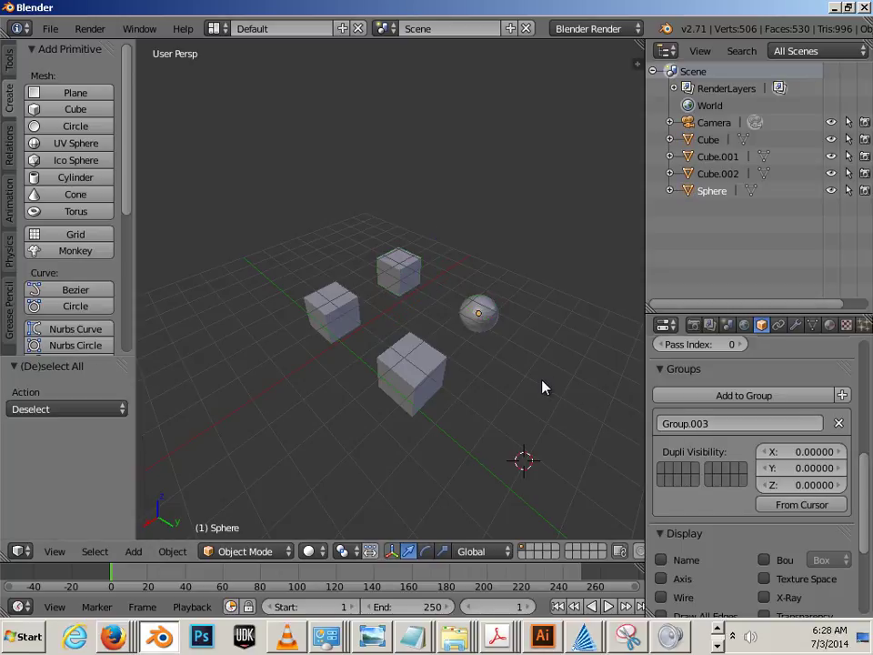
right_click(409, 401)
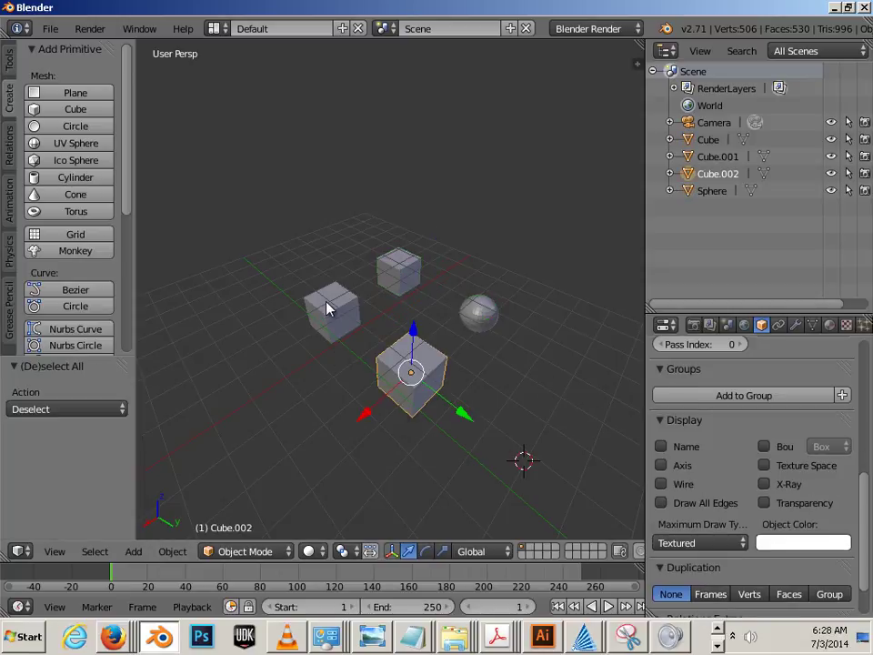
shift+right_click(327, 306)
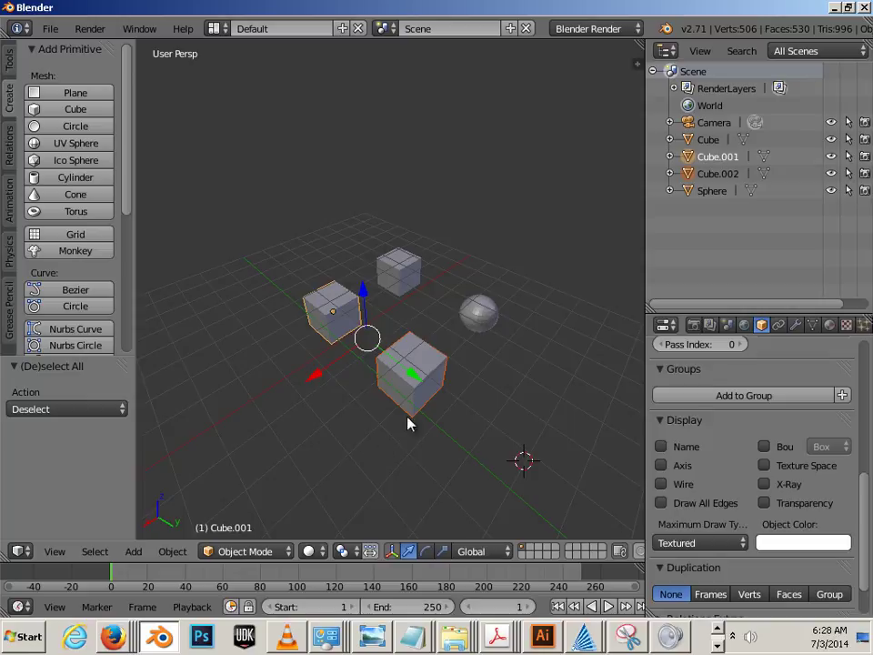
click(173, 551)
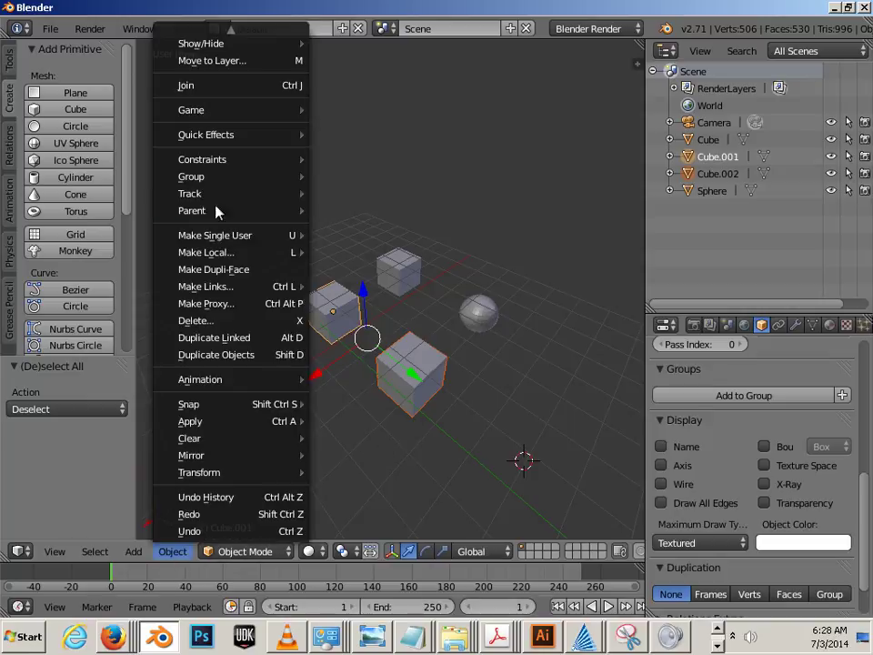
mouse_move(292, 178)
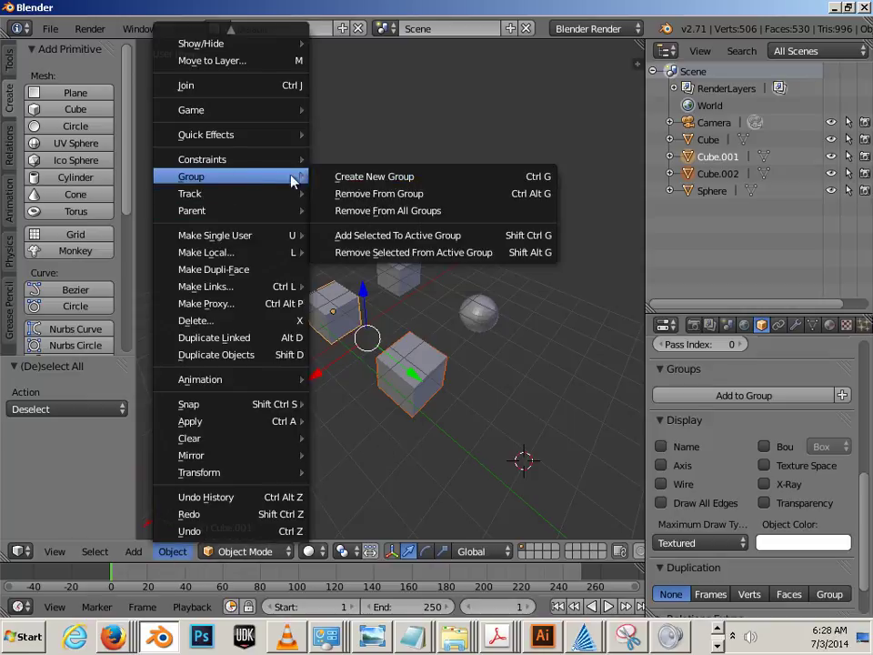
click(360, 178)
key(a)
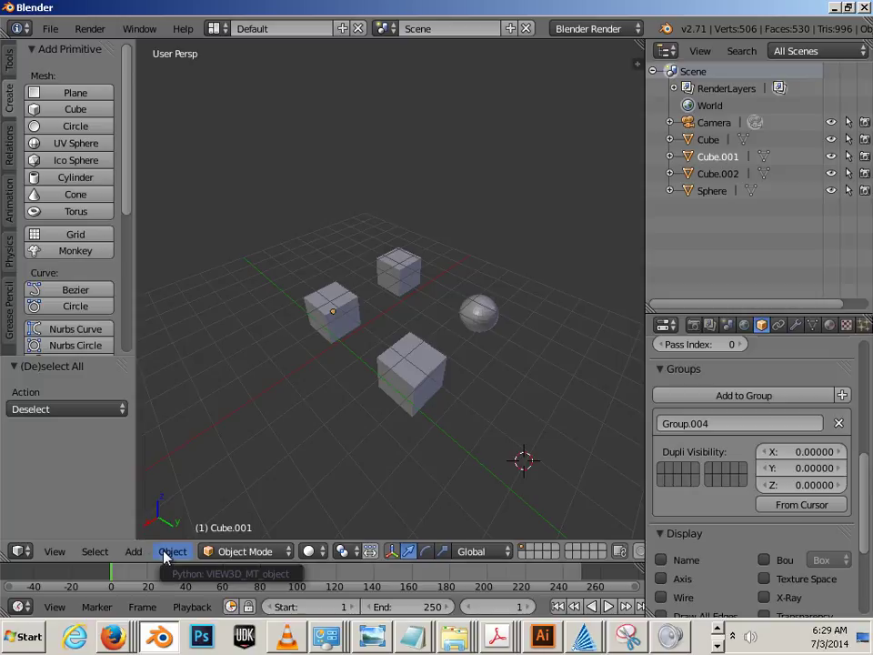
Step: Select all members of the group with Select > Grouped > Group
click(106, 552)
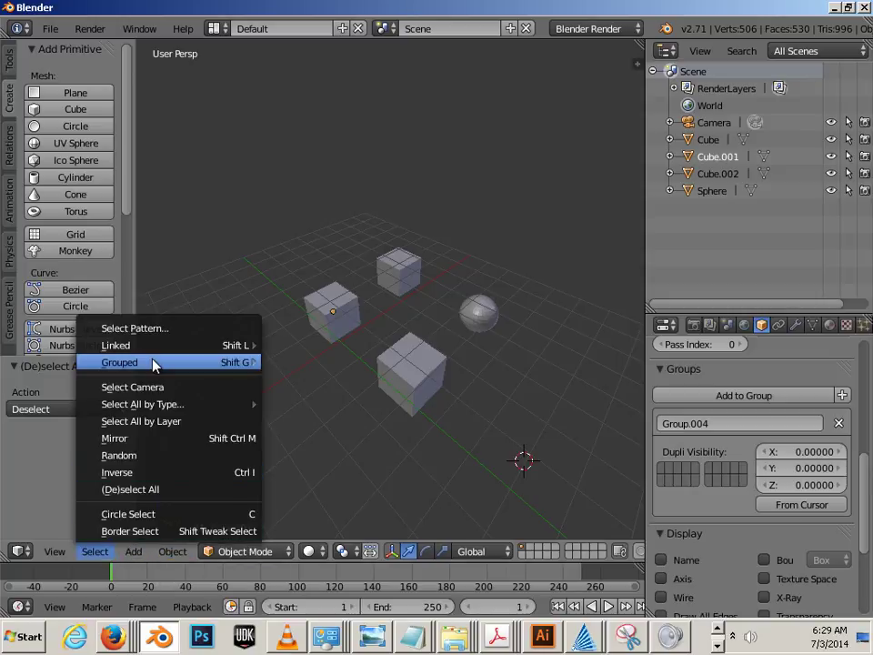
mouse_move(152, 363)
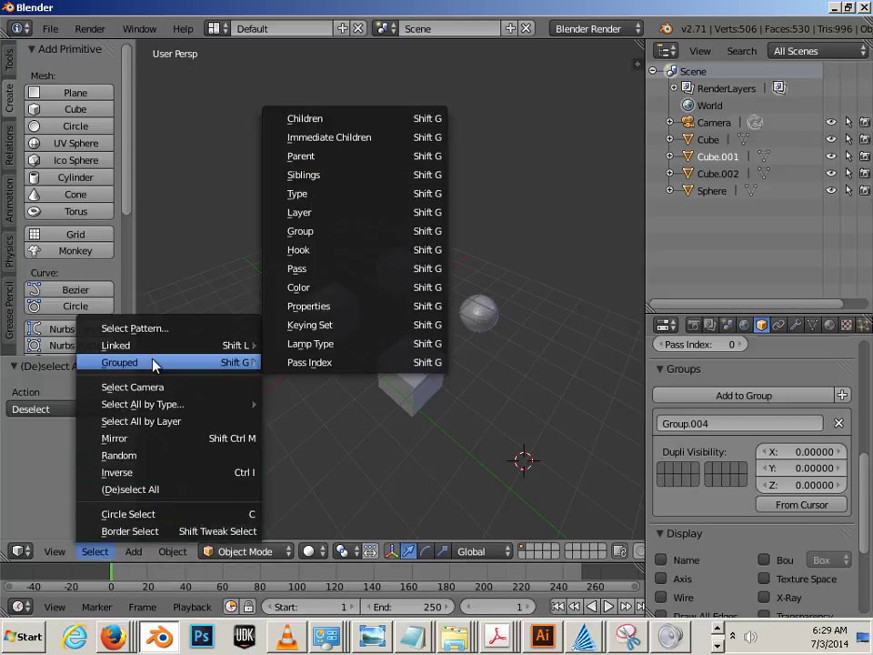
click(330, 232)
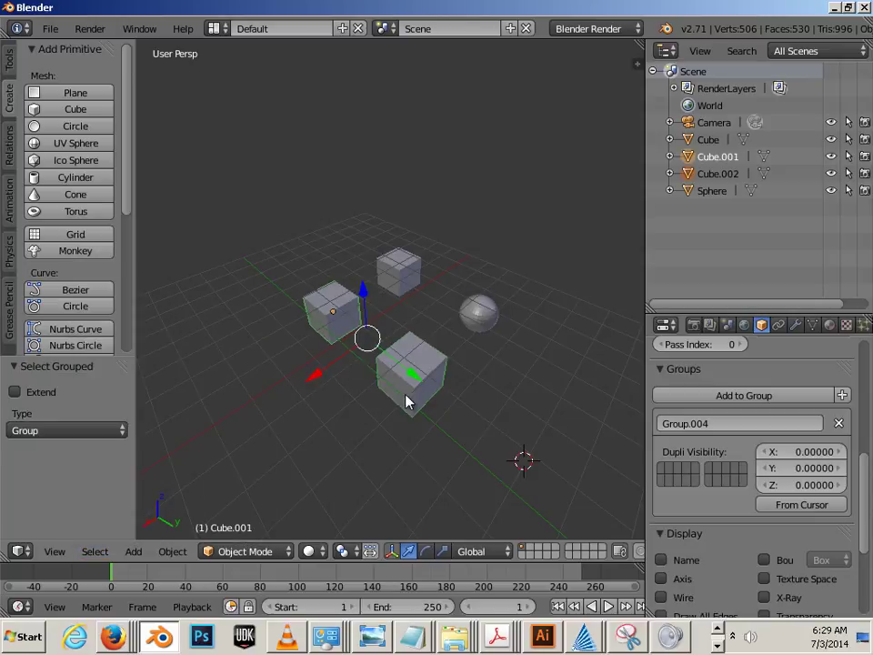
Step: Deselect everything, select only the sphere, and reopen Select > Grouped
key(a)
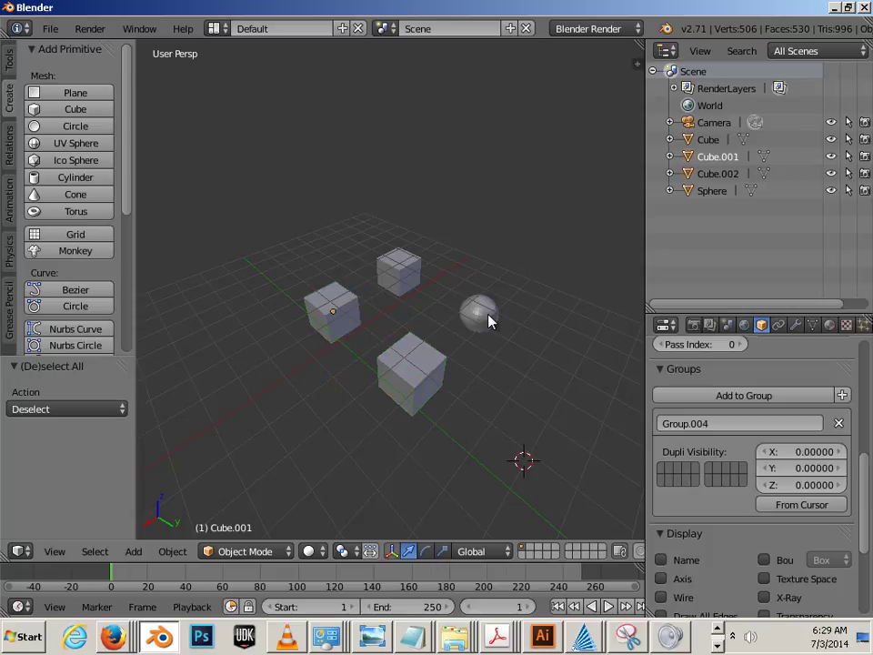
right_click(487, 324)
middle_drag(498, 405, 437, 417)
click(94, 551)
mouse_move(118, 362)
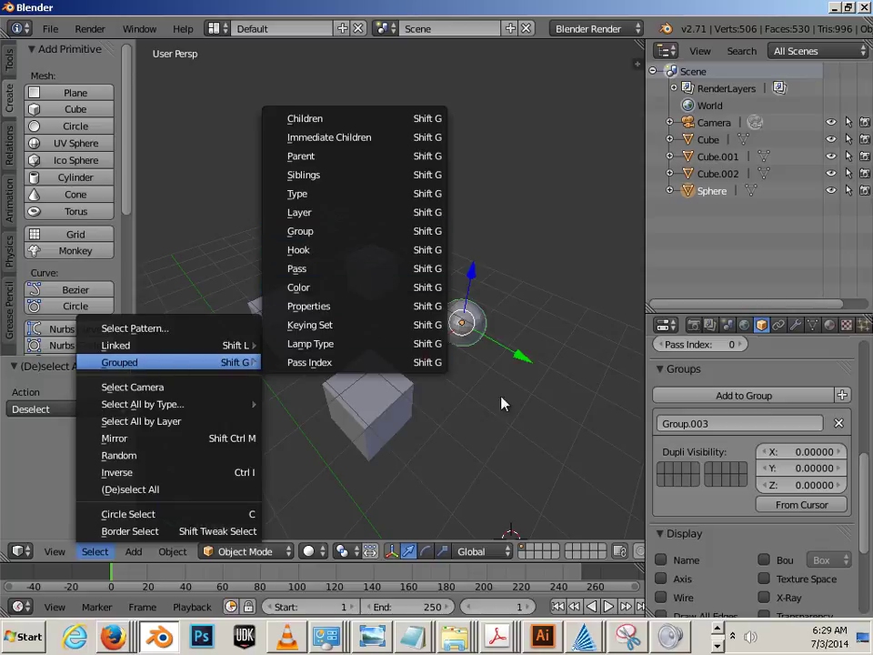
Step: Select the sphere with its grouped cube and move them along Y
right_click(475, 323)
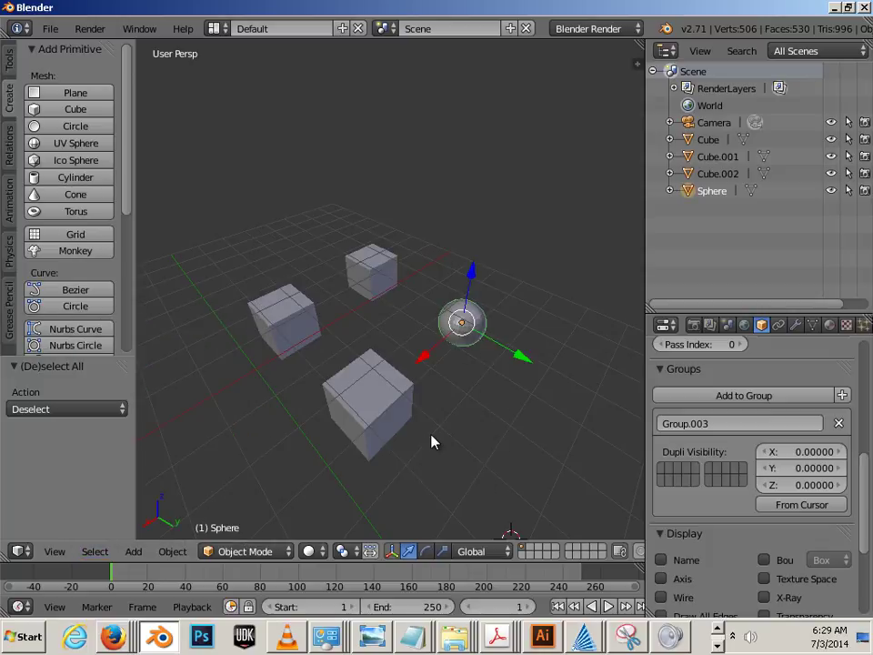
key(shift+g)
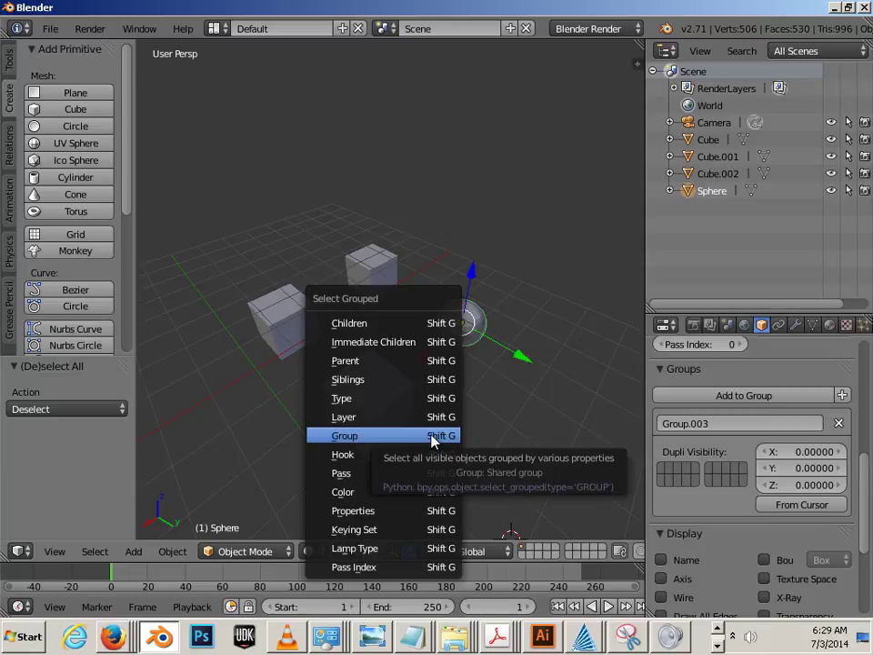
click(432, 441)
drag(455, 328, 522, 368)
scroll(521, 370, down, 2)
key(g)
key(y)
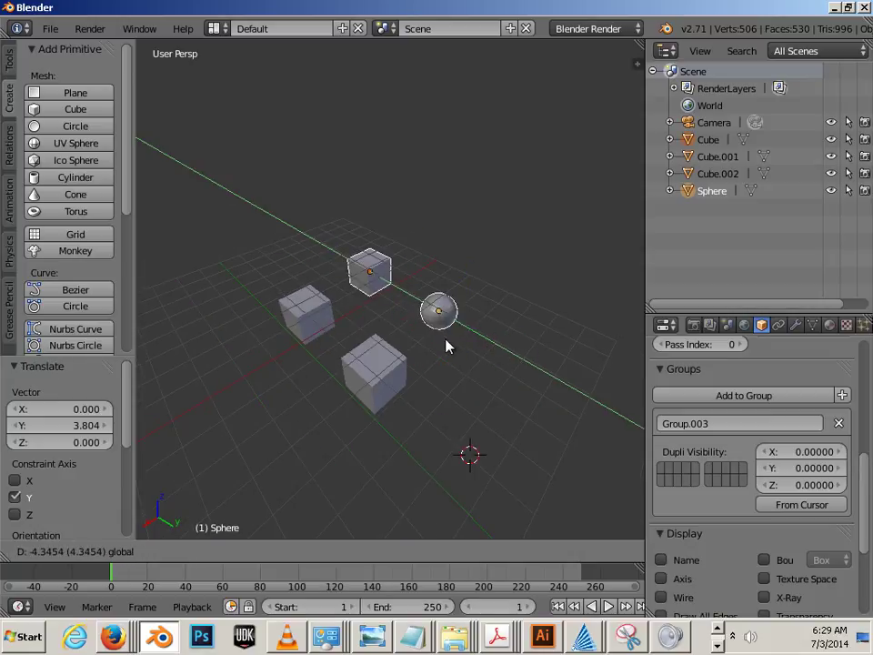
click(440, 345)
Step: Rotate the sphere and cube around the Z axis
key(r)
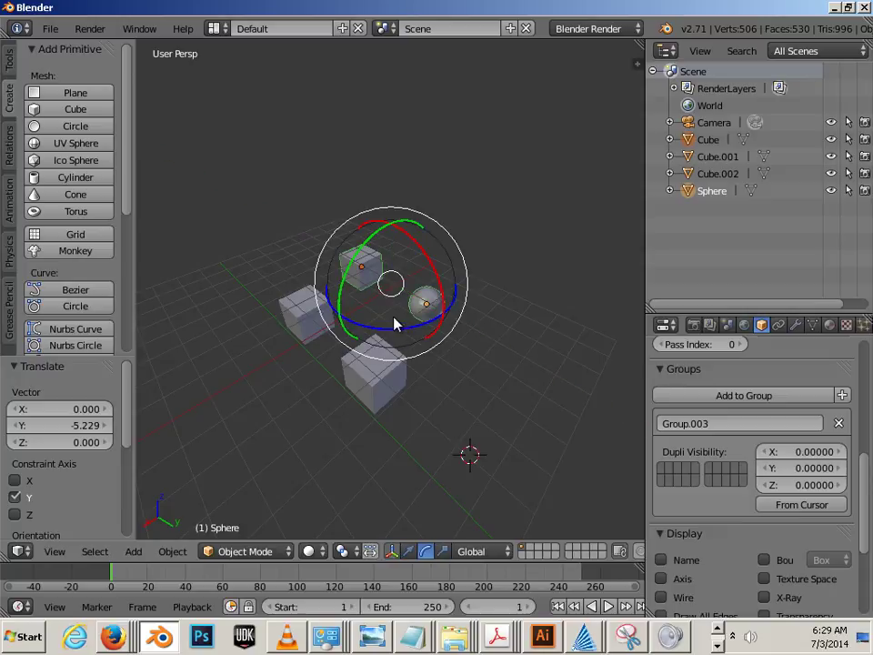
key(z)
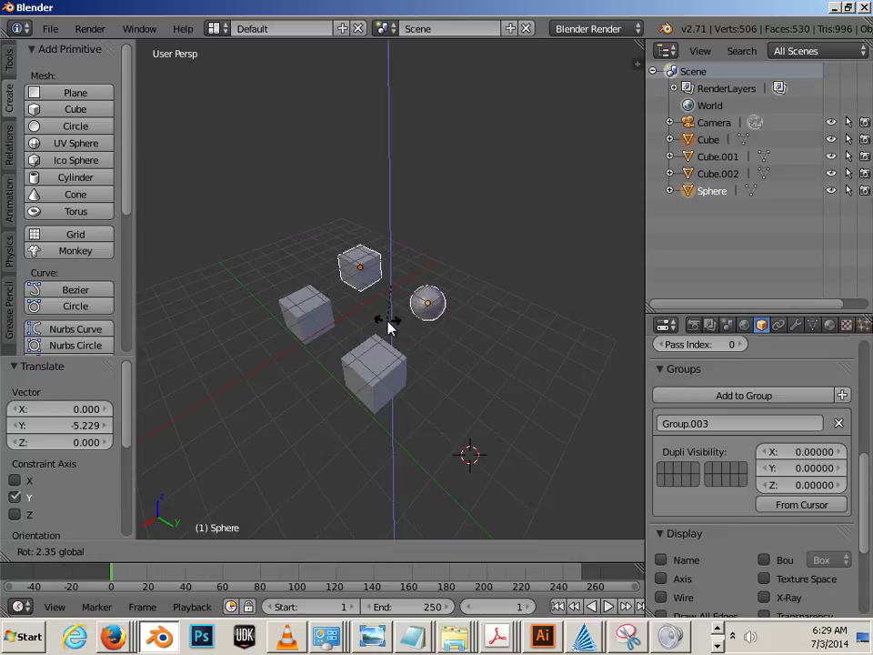
click(387, 329)
Step: Move the sphere 2.3 units along Y, then slide the top cube 10.641 units beside it
key(a)
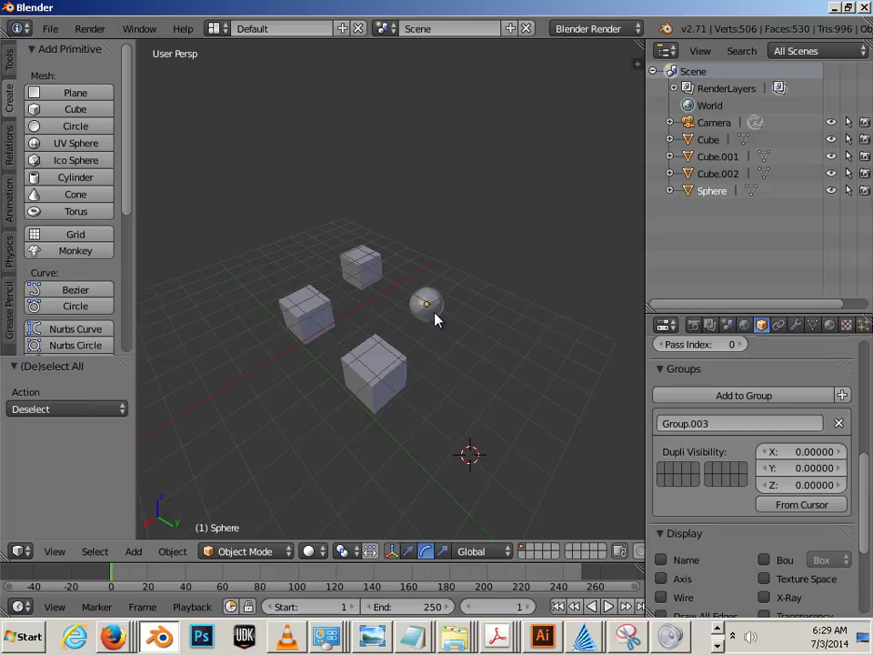
right_click(433, 316)
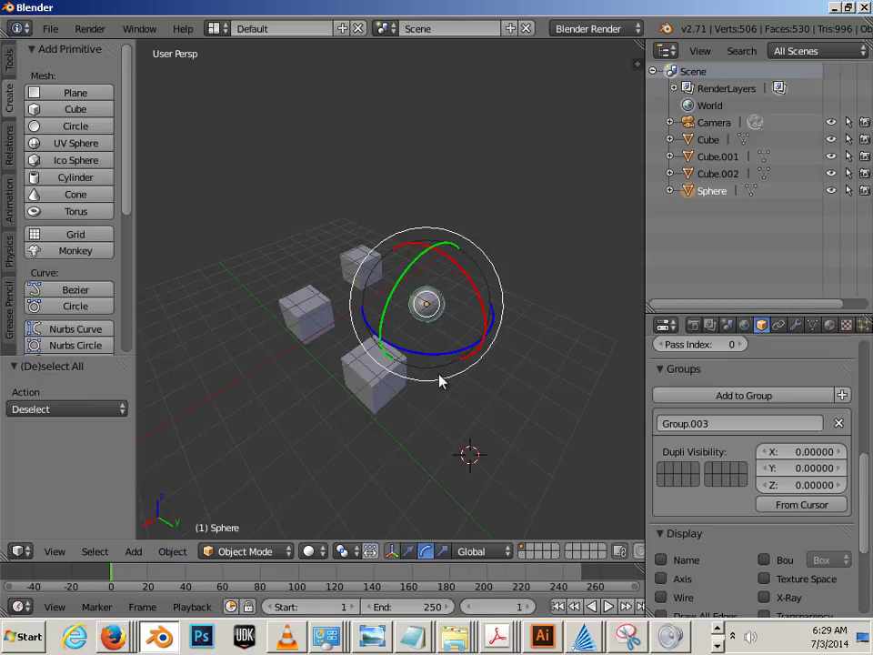
key(ctrl+space)
drag(482, 338, 546, 373)
right_click(361, 265)
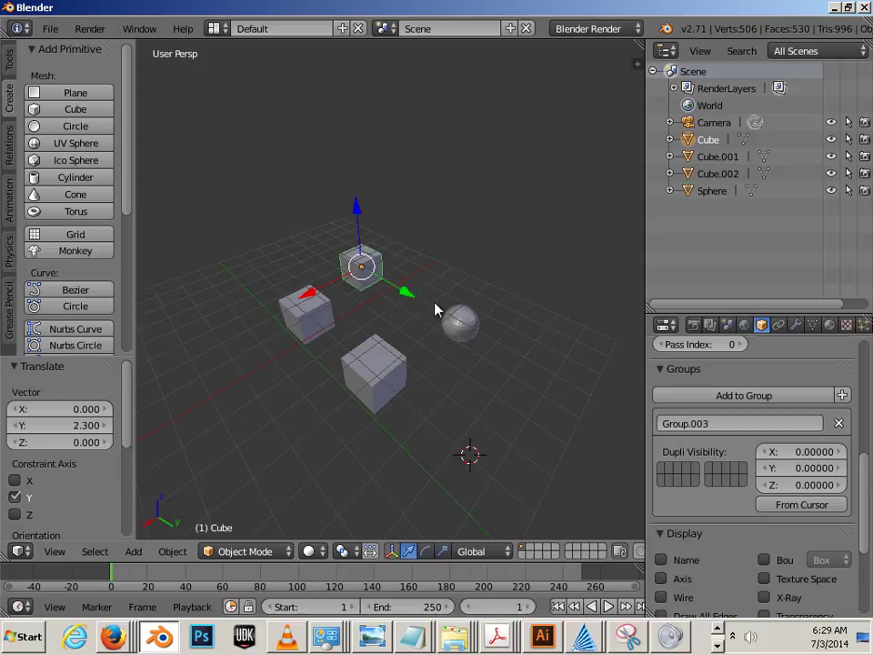
drag(434, 312, 545, 390)
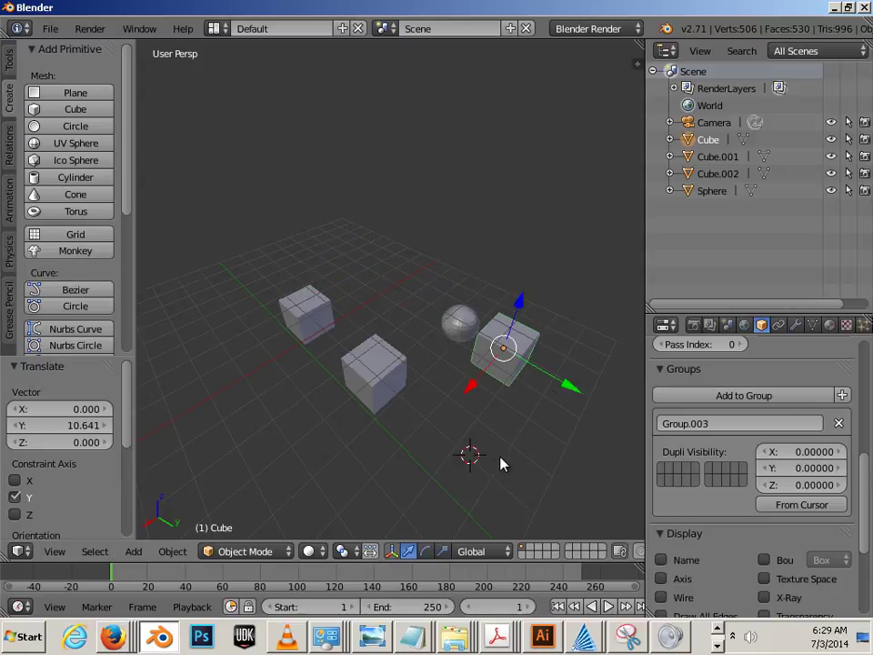
Step: Select the sphere's group and move the sphere and cube together along Y
key(a)
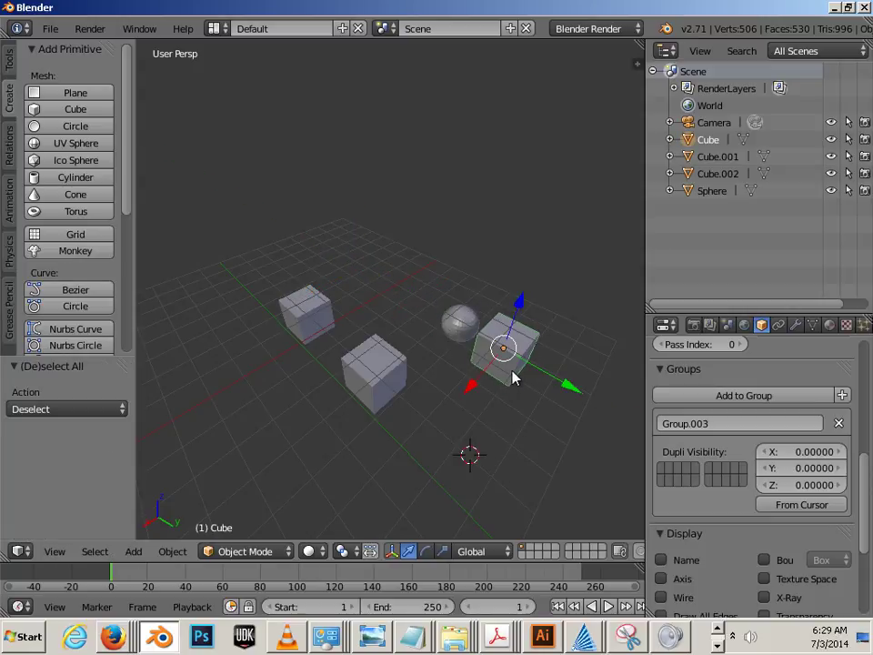
key(shift+g)
click(512, 373)
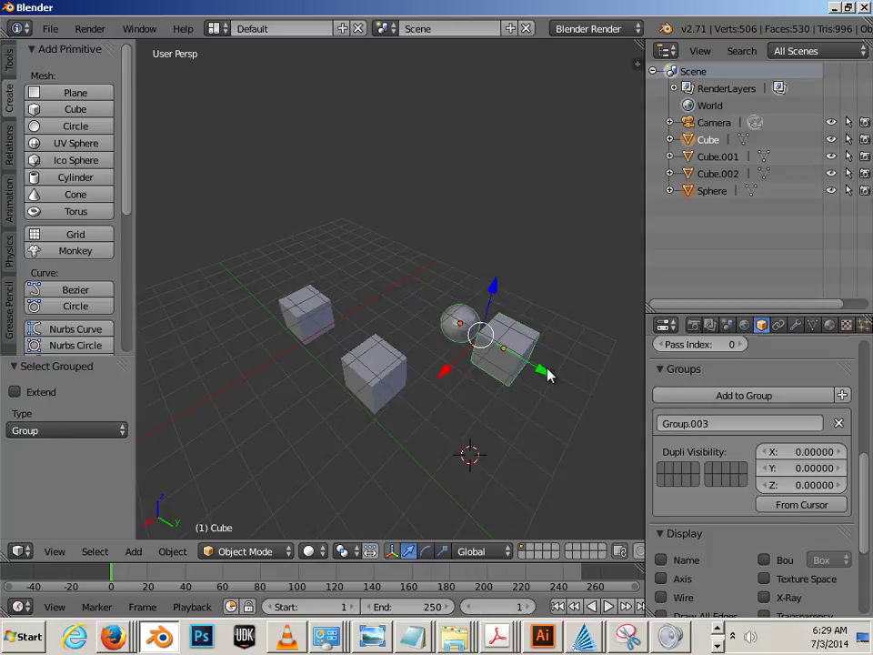
drag(549, 373, 604, 411)
Step: Move Cube.002 along Y toward Cube.001
key(a)
scroll(524, 487, down, 4)
middle_drag(524, 488, 380, 386)
scroll(470, 460, up, 3)
right_click(380, 385)
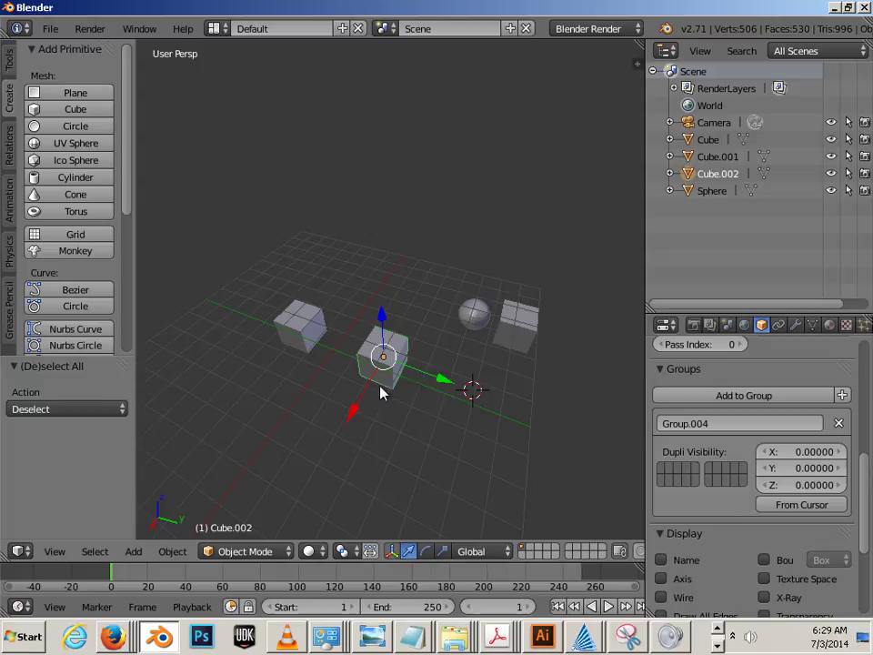
drag(428, 373, 388, 367)
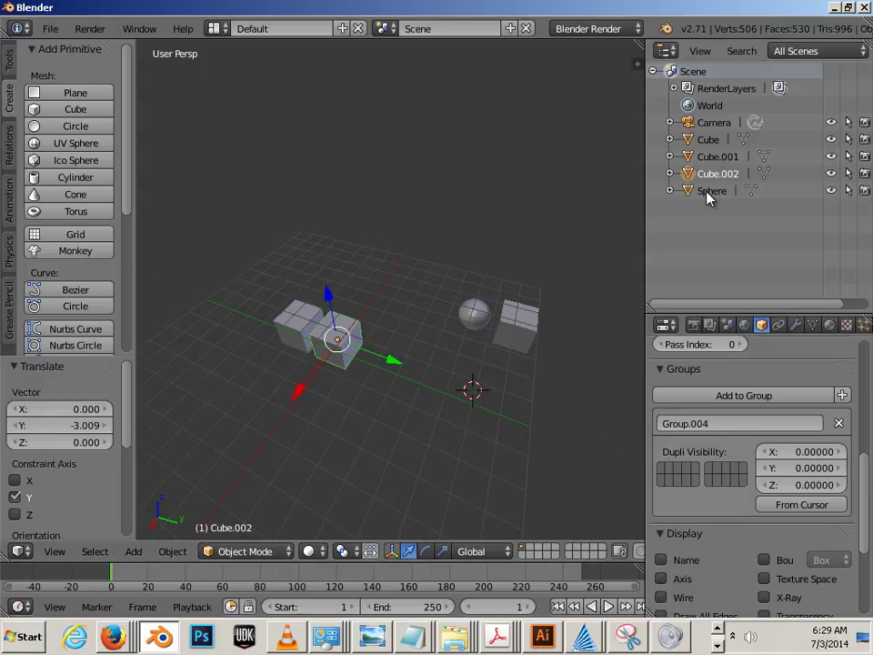
Step: Select Cube.001 and Cube.002 and move both along the Y axis
key(a)
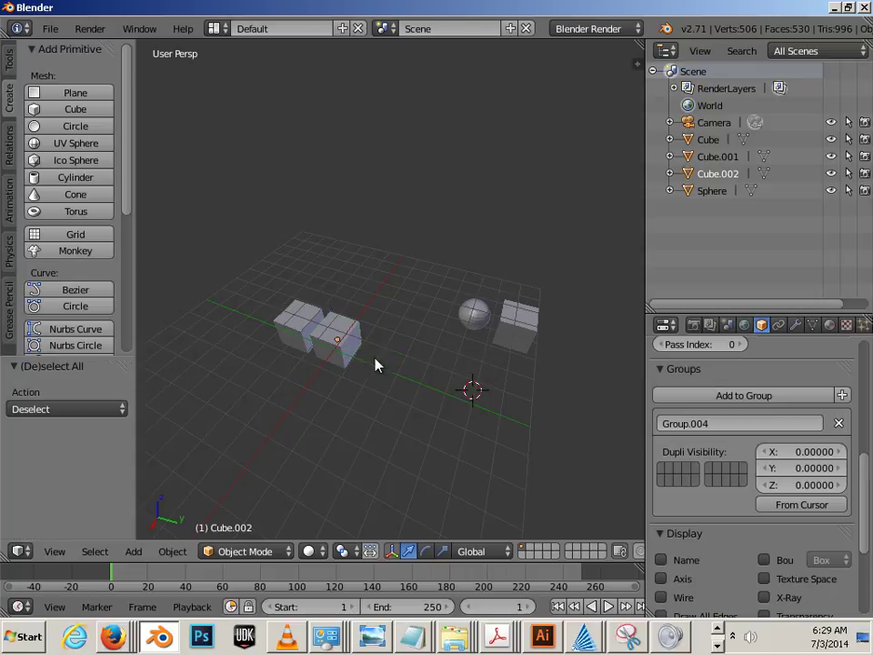
right_click(333, 372)
shift+middle_drag(245, 366, 356, 362)
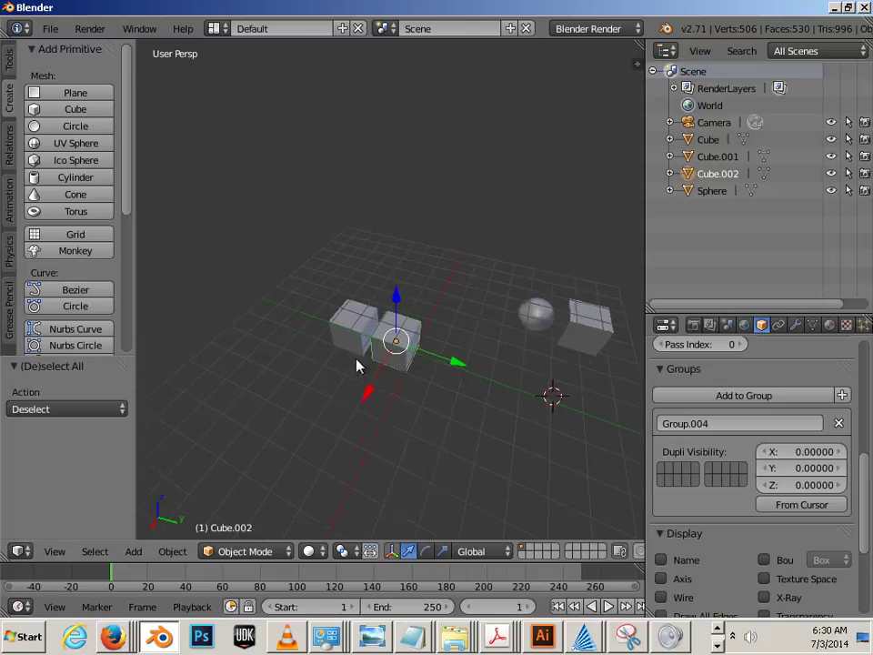
scroll(388, 376, up, 2)
right_click(356, 363)
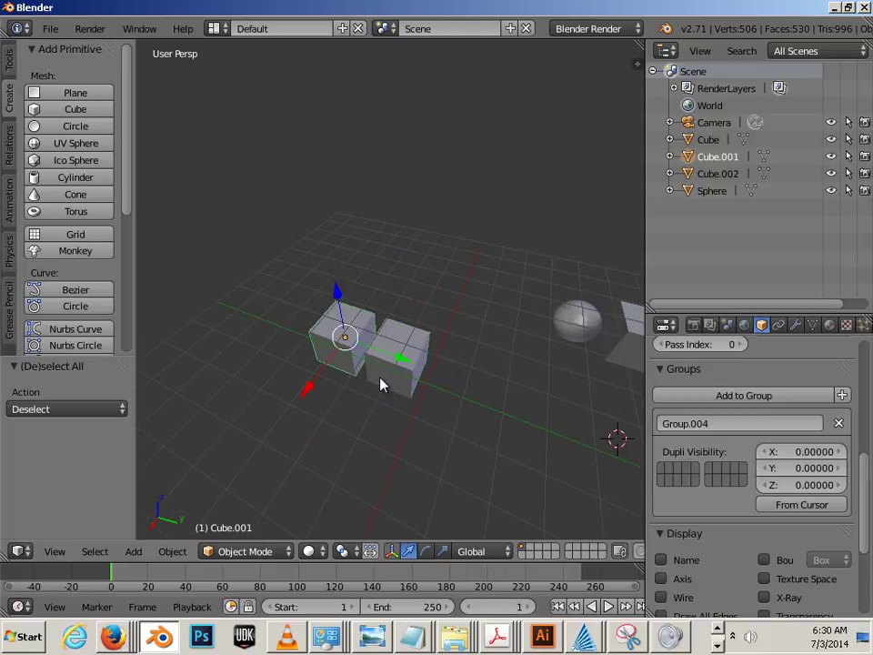
shift+right_click(381, 384)
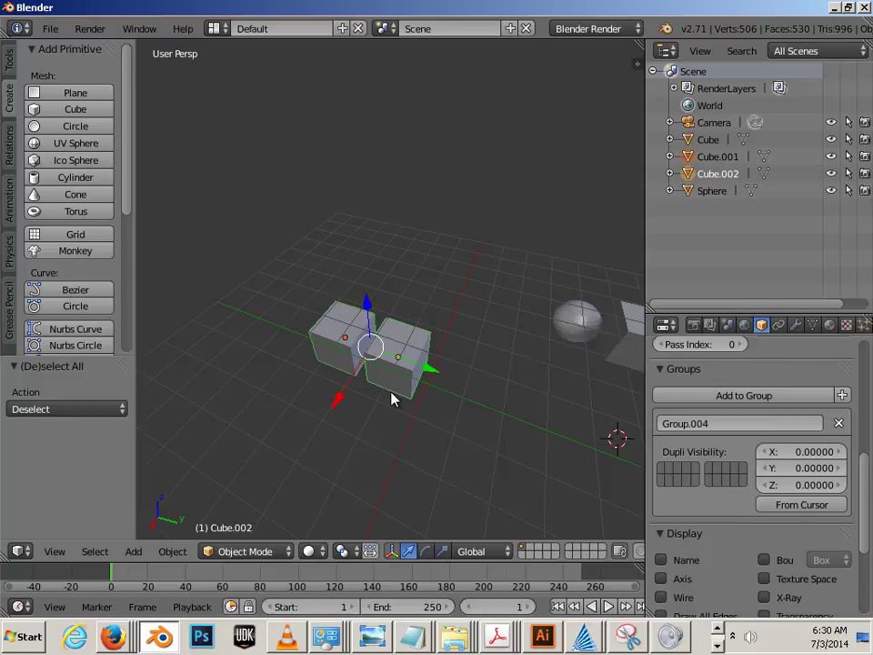
key(g)
key(y)
click(386, 372)
key(a)
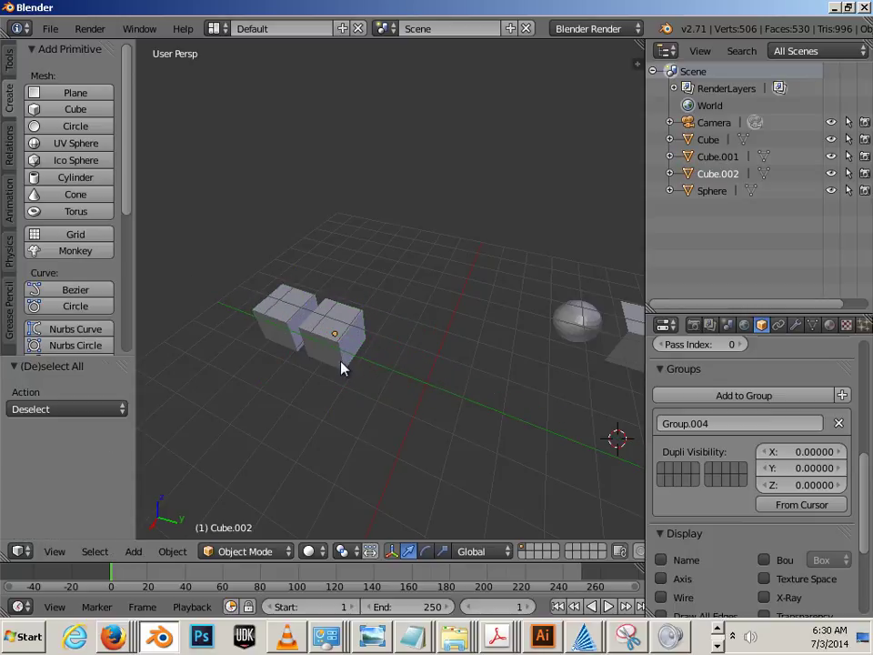
Step: Select Cube.002's whole group and move both cubes 1.807 units along Y
right_click(338, 350)
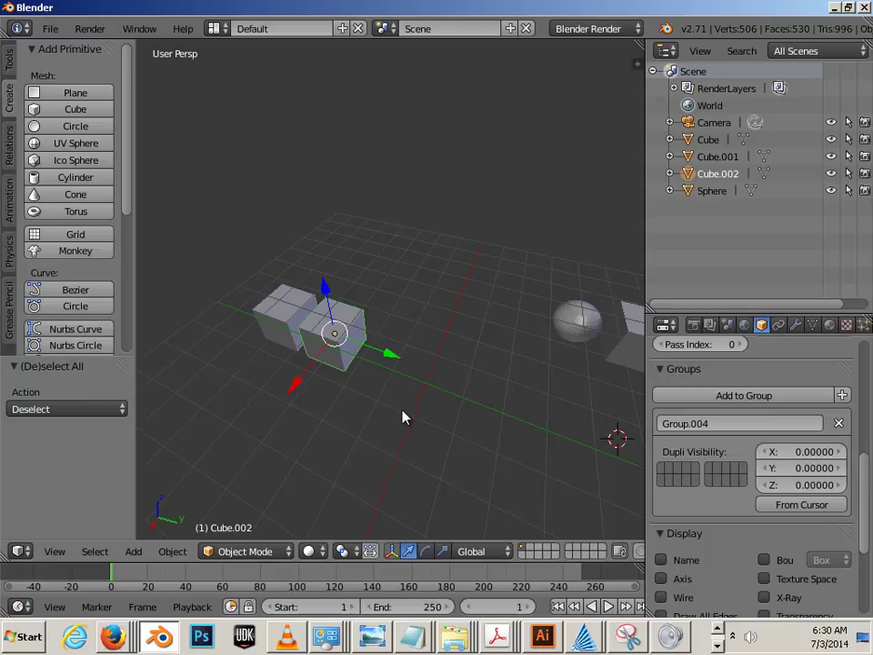
key(a)
right_click(340, 383)
key(shift+g)
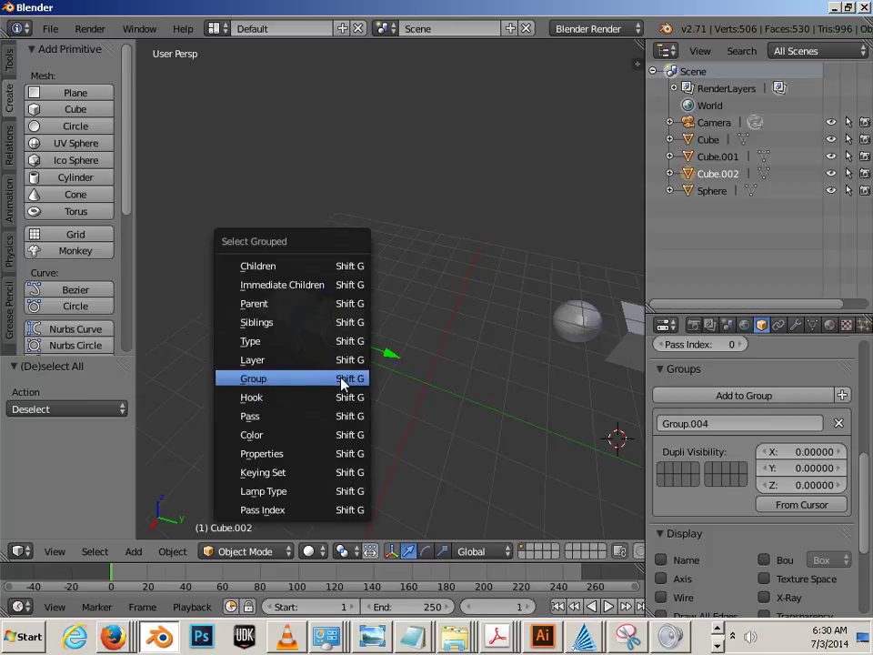
click(342, 381)
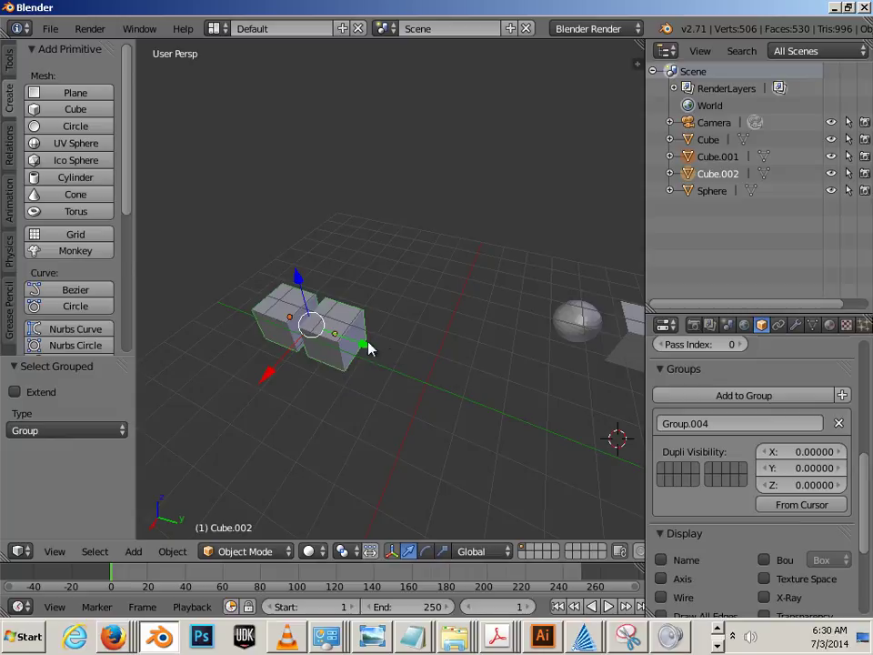
drag(370, 347, 398, 366)
Step: Scale both front cubes up to 1.495, then deselect them
key(ctrl+alt+s)
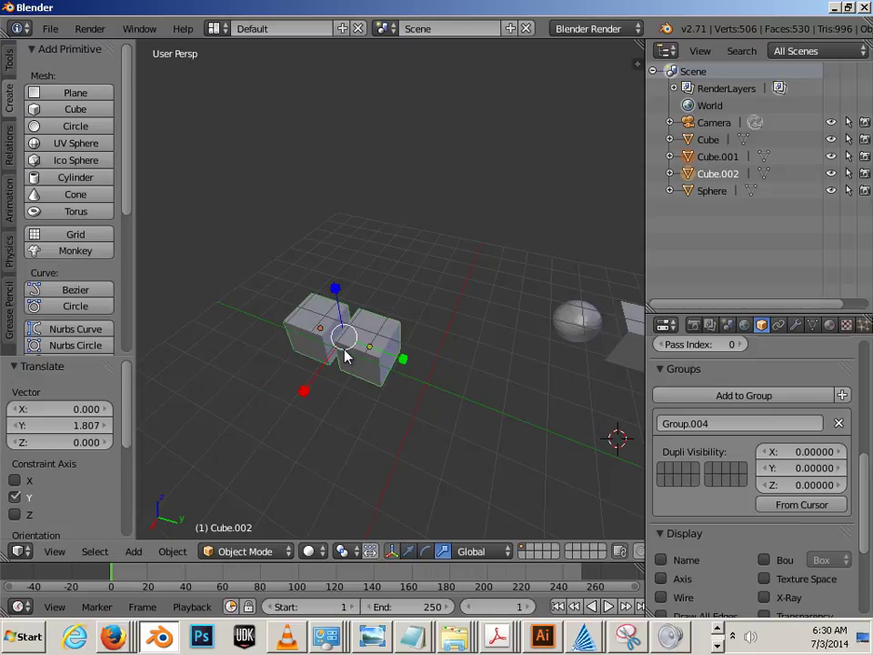
mouse_move(353, 346)
mouse_down()
mouse_move(357, 356)
mouse_move(347, 346)
mouse_up()
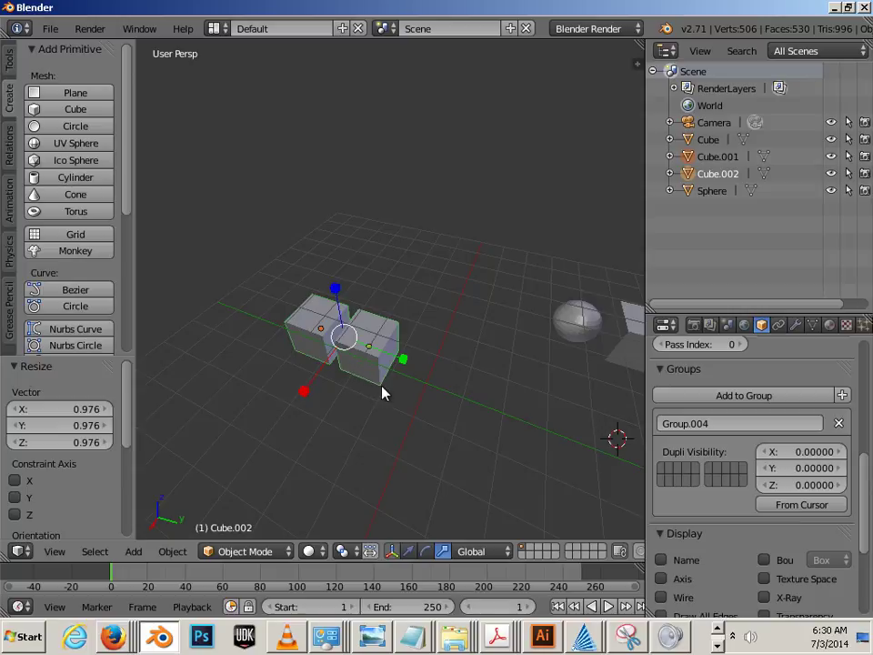
drag(345, 342, 358, 356)
scroll(436, 398, down, 2)
middle_drag(433, 397, 411, 394)
key(a)
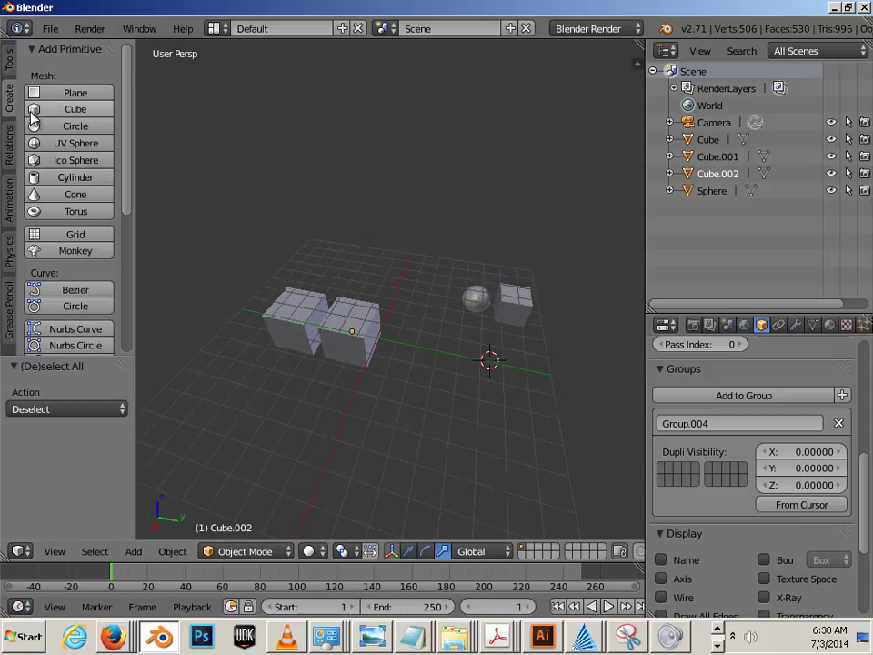
Step: Add two new cubes and move Cube.004 along Y beside Cube.003
click(64, 109)
click(69, 109)
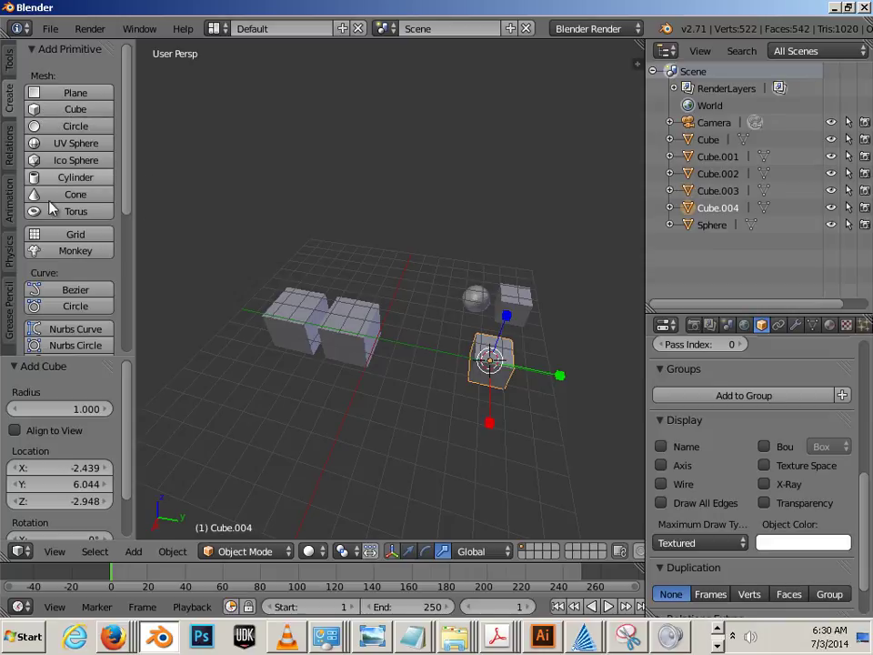
mouse_move(558, 373)
mouse_down()
mouse_move(591, 382)
mouse_move(546, 384)
mouse_up()
scroll(455, 363, up, 4)
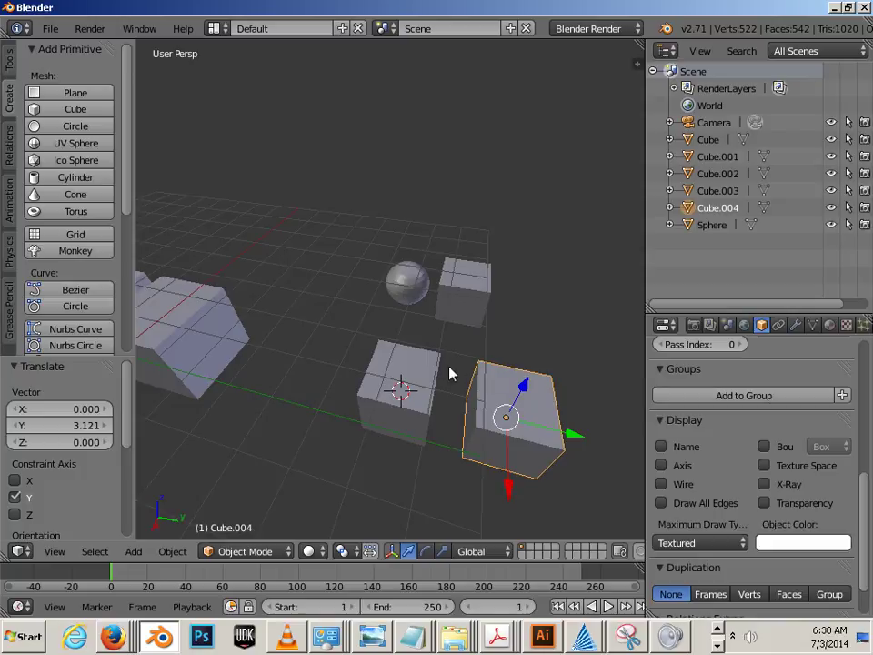
Step: Join Cube.004 into Cube.003 with Object > Join
shift+right_click(438, 363)
key(a)
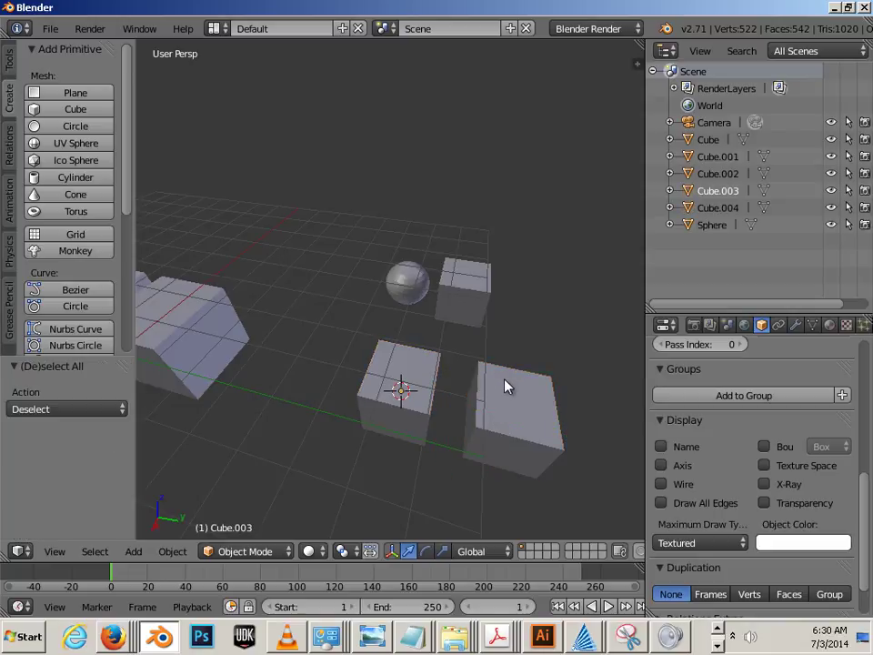
right_click(506, 386)
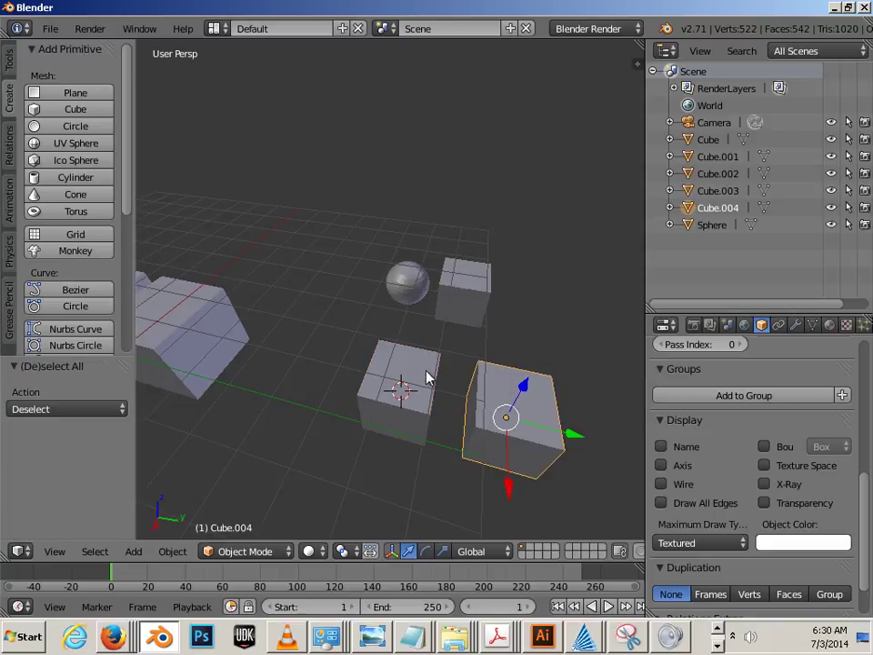
shift+right_click(424, 379)
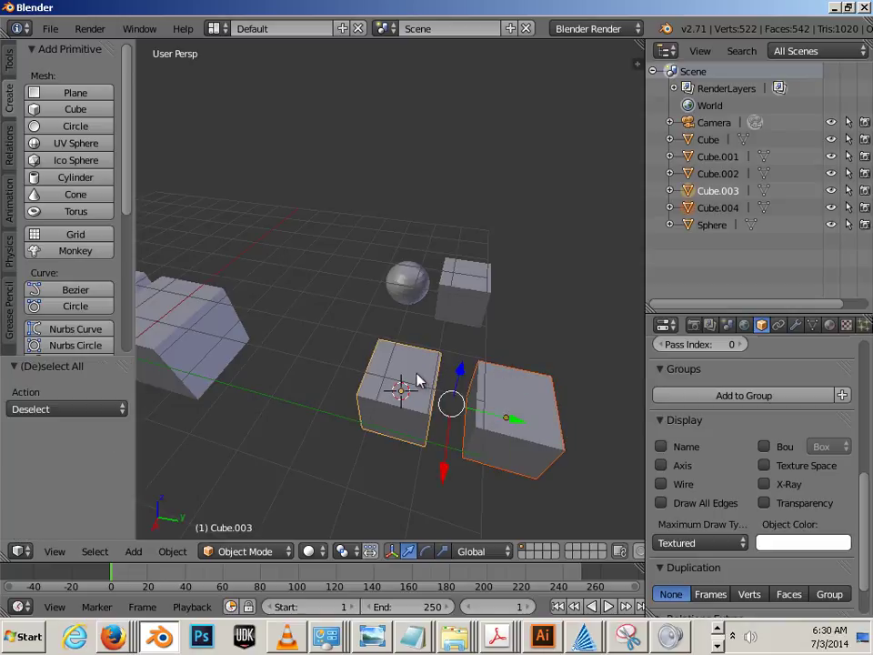
click(172, 551)
click(210, 83)
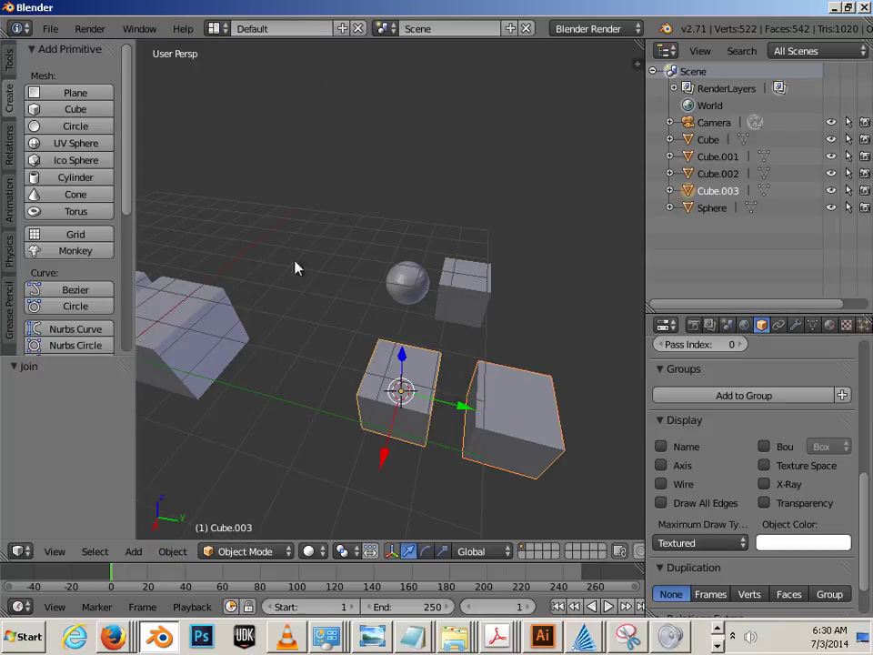
key(a)
Step: Move the joined Cube.003 2.628 units along Y and view it from above
right_click(423, 401)
middle_drag(427, 460, 462, 387)
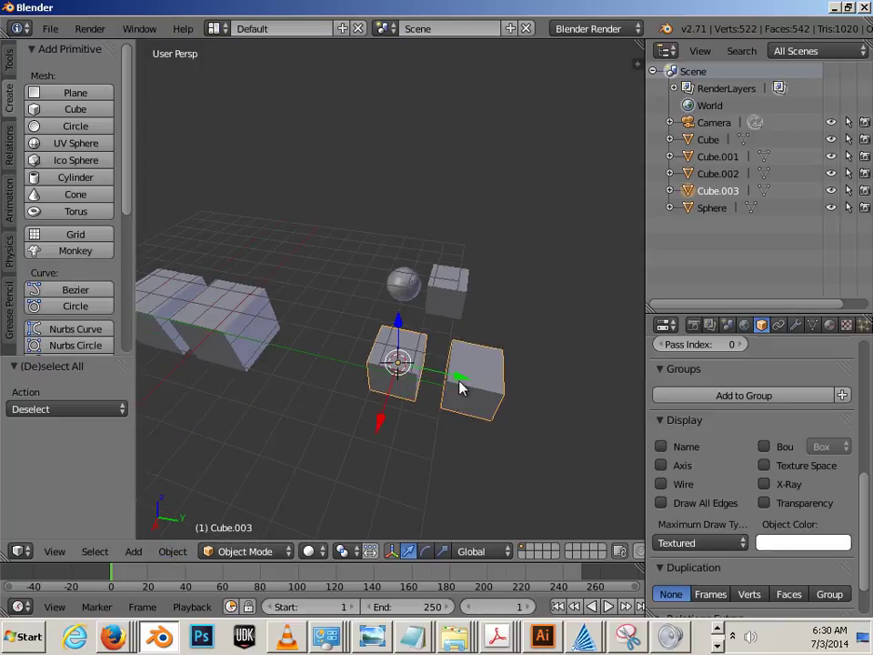
drag(462, 388, 520, 403)
middle_drag(494, 411, 400, 391)
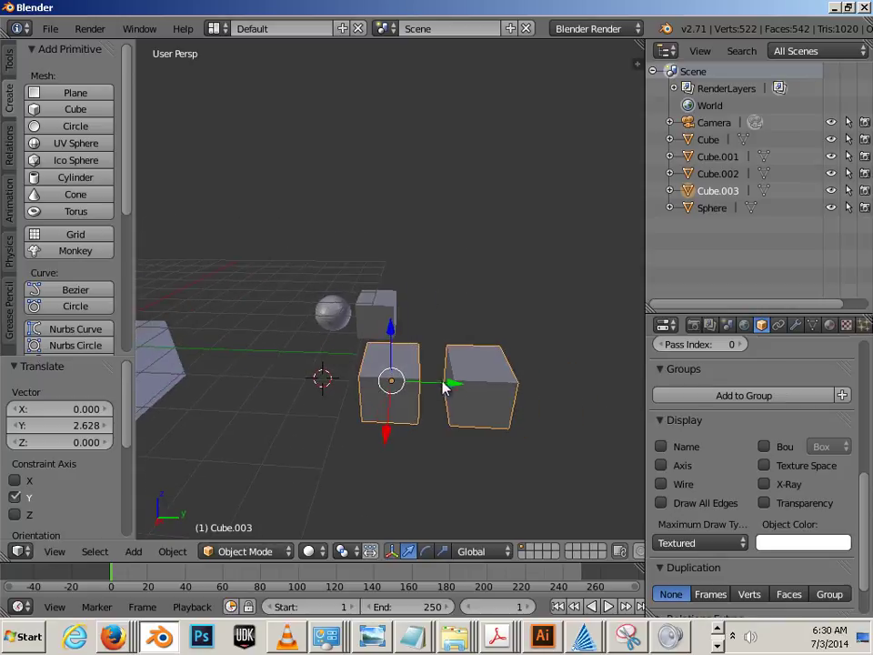
scroll(363, 390, down, 3)
middle_drag(329, 400, 324, 417)
scroll(364, 434, up, 3)
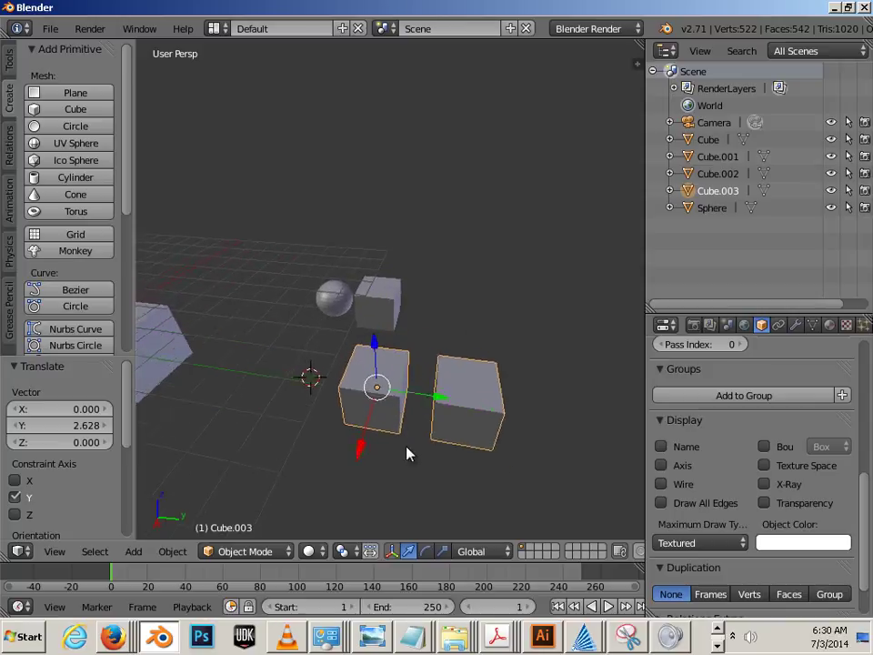
middle_drag(407, 451, 393, 409)
Step: In Edit Mode, select all linked vertices of the right-hand cube
key(Tab)
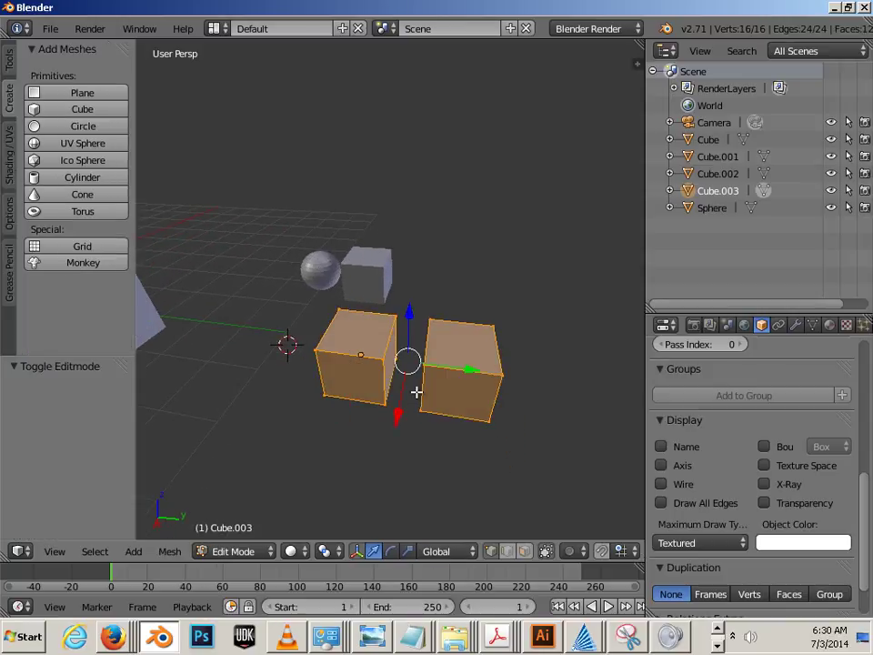
key(a)
right_click(488, 421)
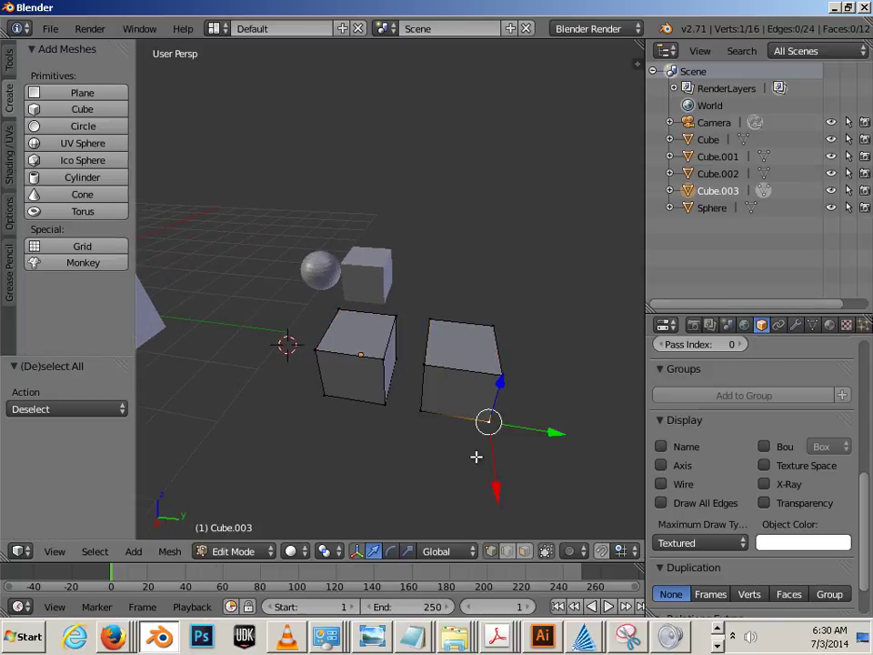
key(l)
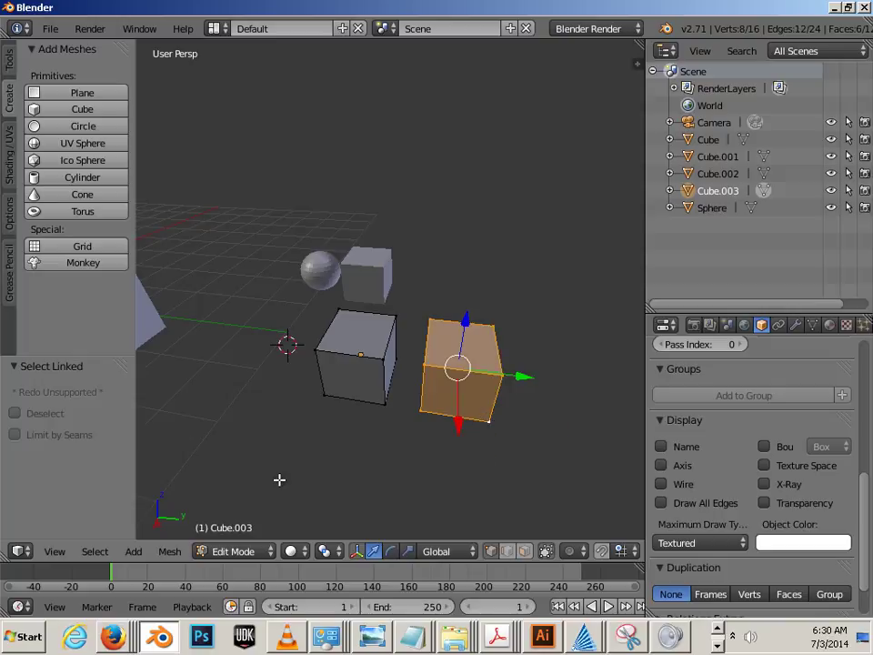
Step: Separate the selection into Cube.004 and return to Object Mode
click(164, 552)
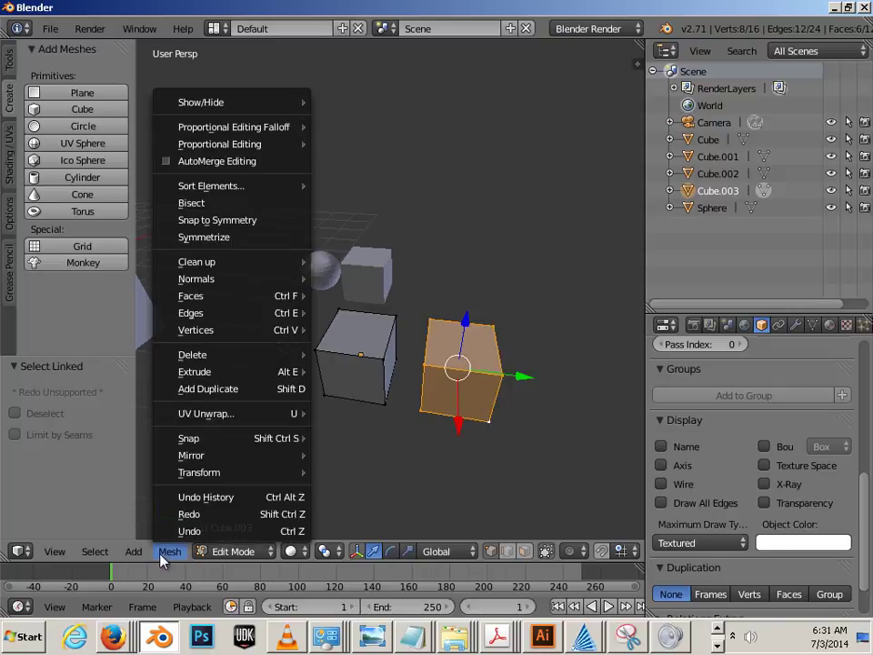
mouse_move(210, 330)
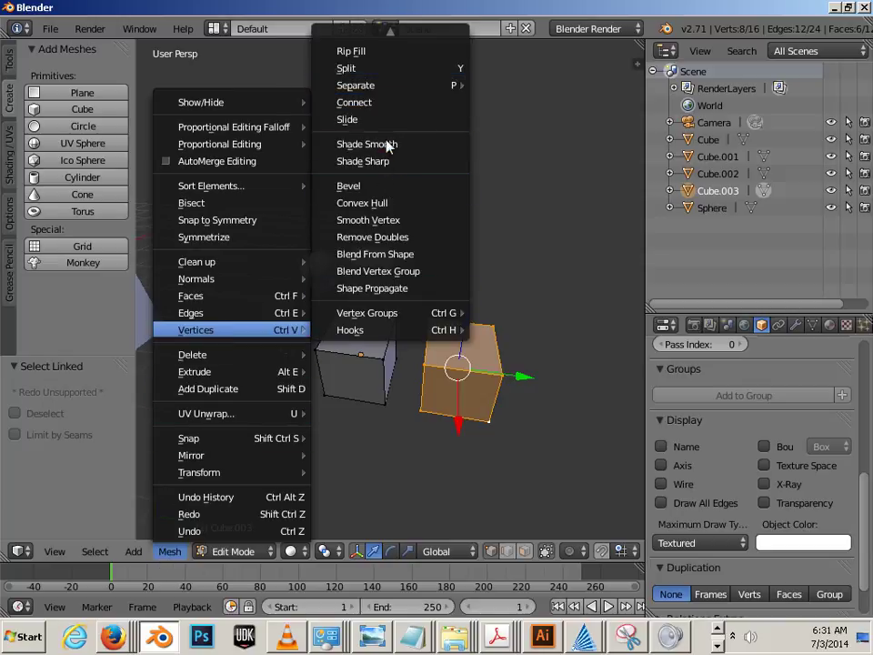
mouse_move(459, 86)
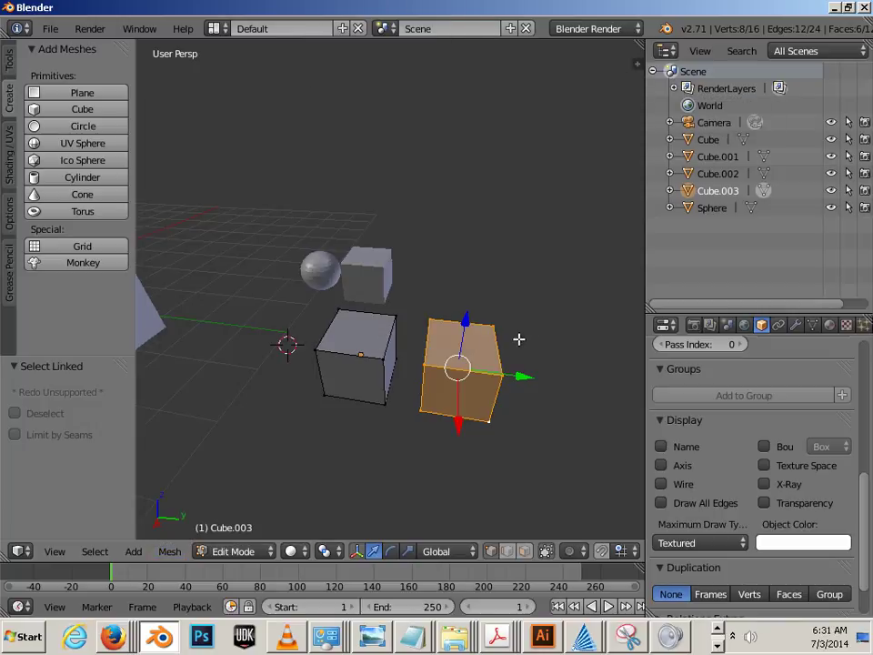
key(p)
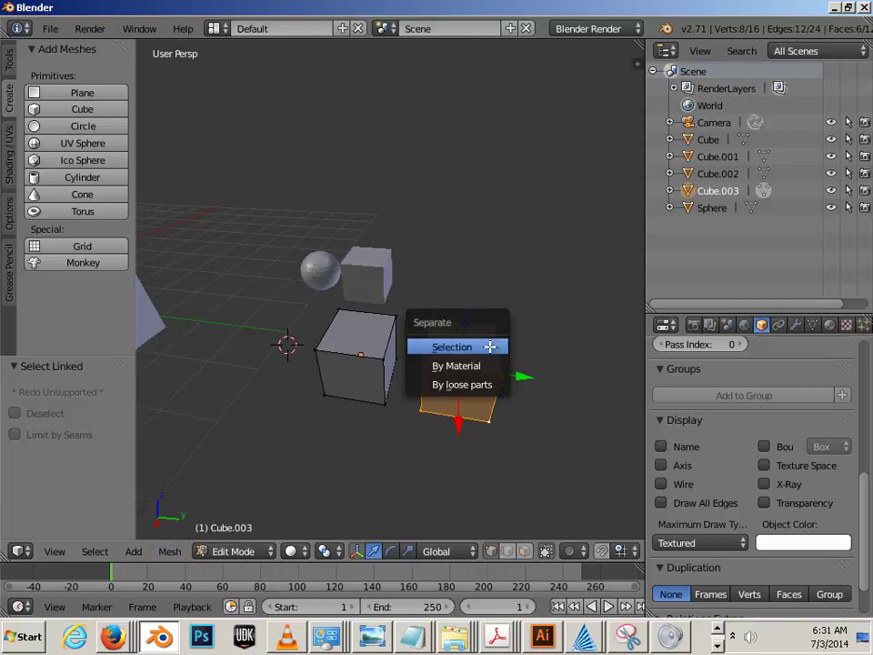
click(491, 345)
key(a)
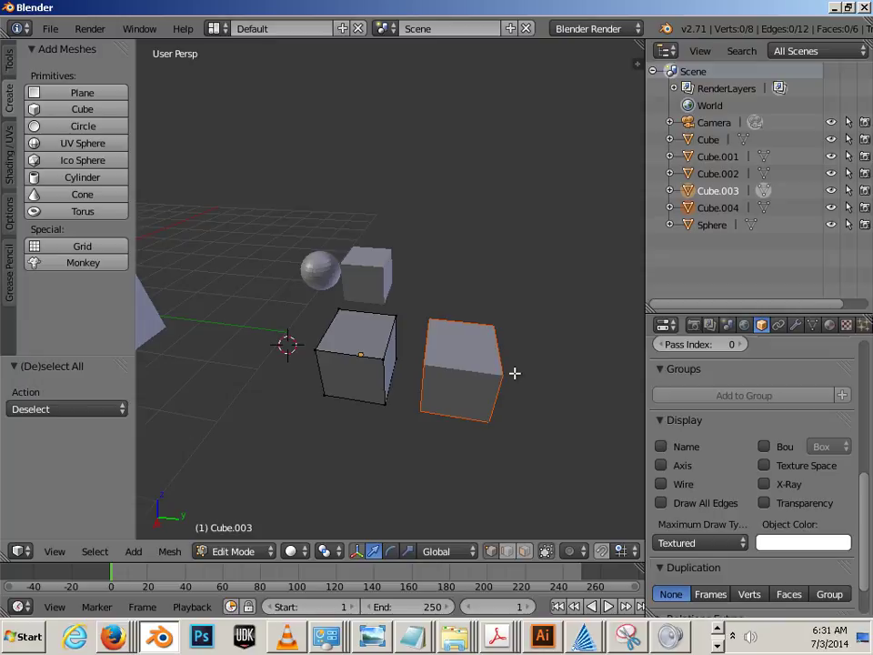
key(Tab)
Step: Move the separated Cube.004 further along the Y axis
right_click(482, 380)
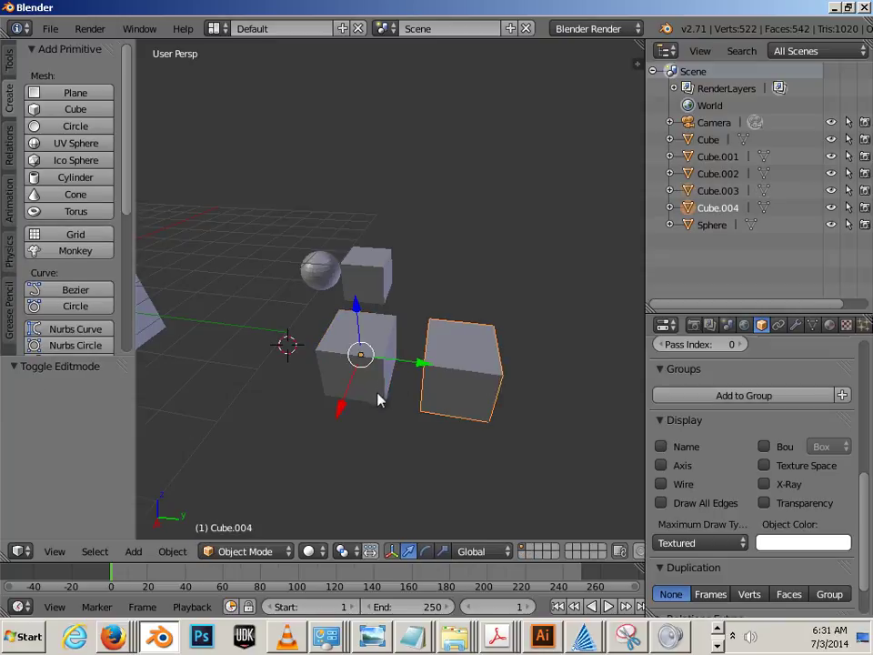
right_click(400, 383)
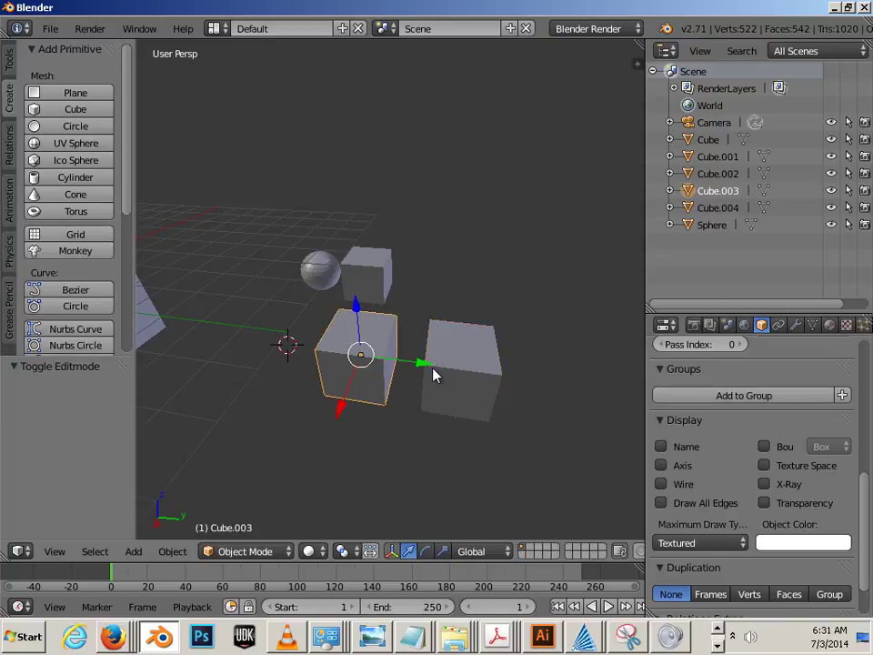
right_click(423, 405)
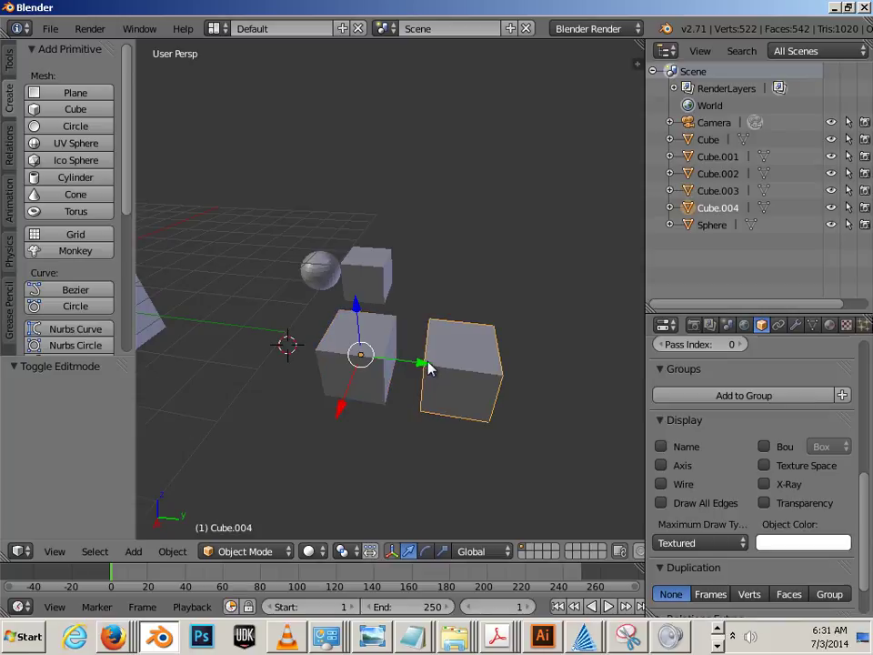
drag(428, 364, 487, 368)
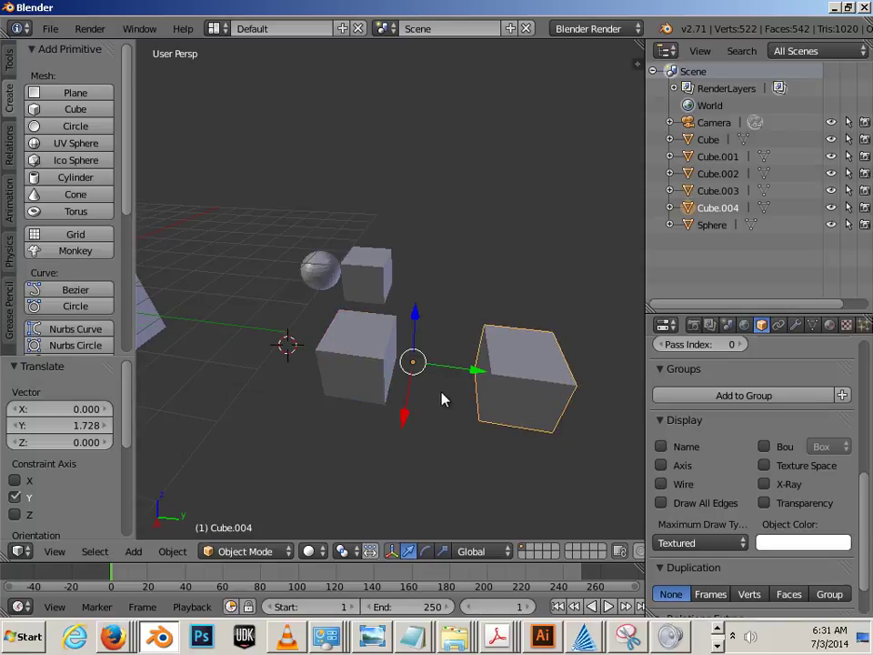
Step: Set Cube.004's origin to its geometry via Object > Transform > Origin to Geometry
click(173, 551)
mouse_move(217, 474)
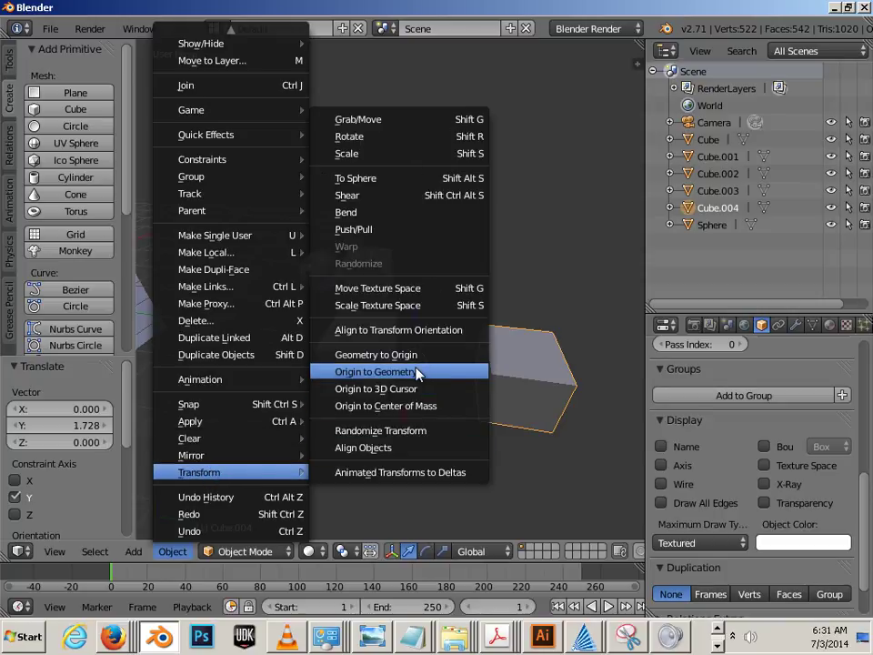
click(393, 370)
Step: Select Cube.004 together with Cube.003
key(a)
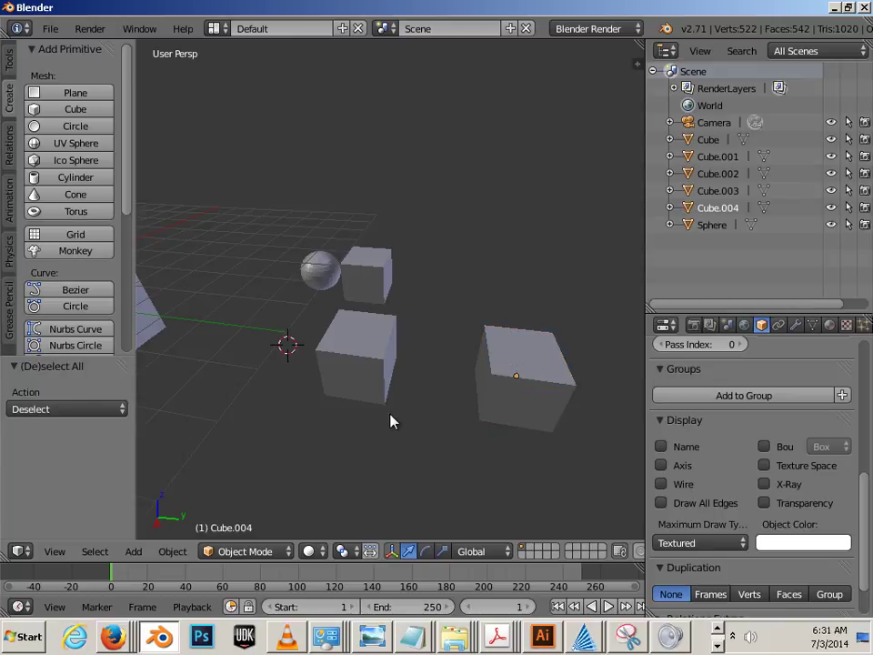
right_click(391, 416)
scroll(389, 427, down, 4)
key(a)
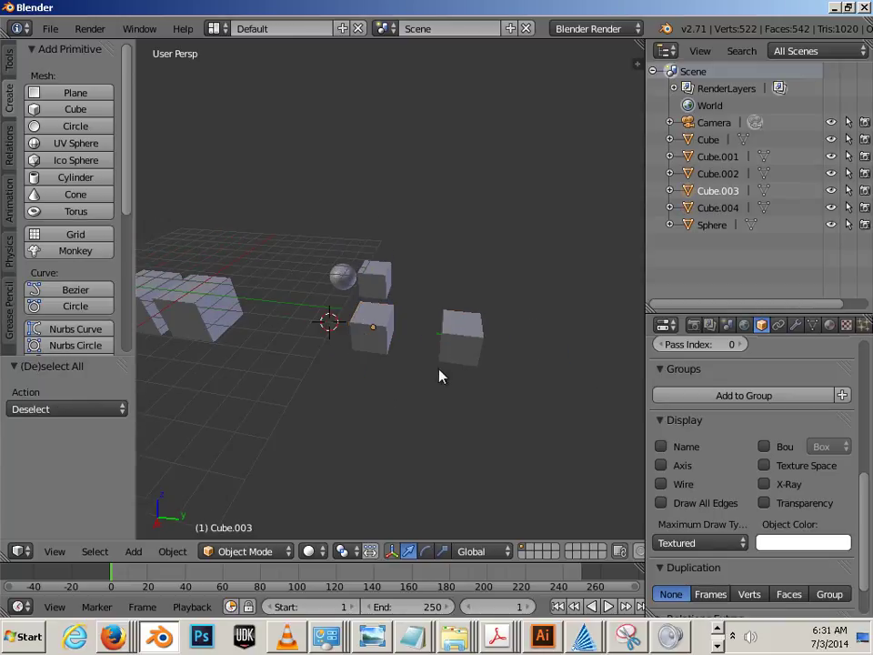
right_click(446, 362)
drag(477, 414, 358, 345)
middle_drag(333, 428, 425, 408)
Step: Remove Cube.002 from Group.004
right_click(386, 348)
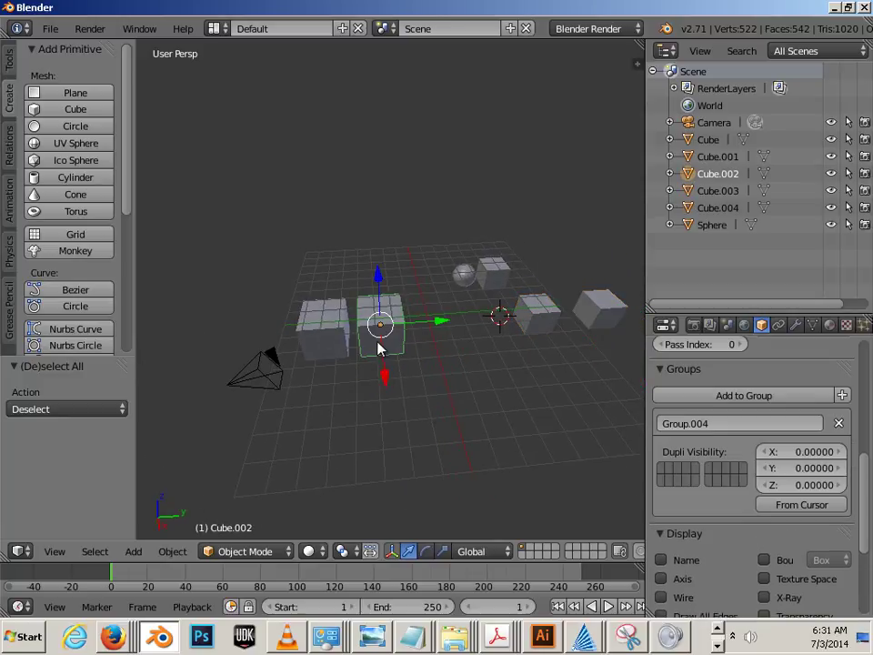
click(175, 551)
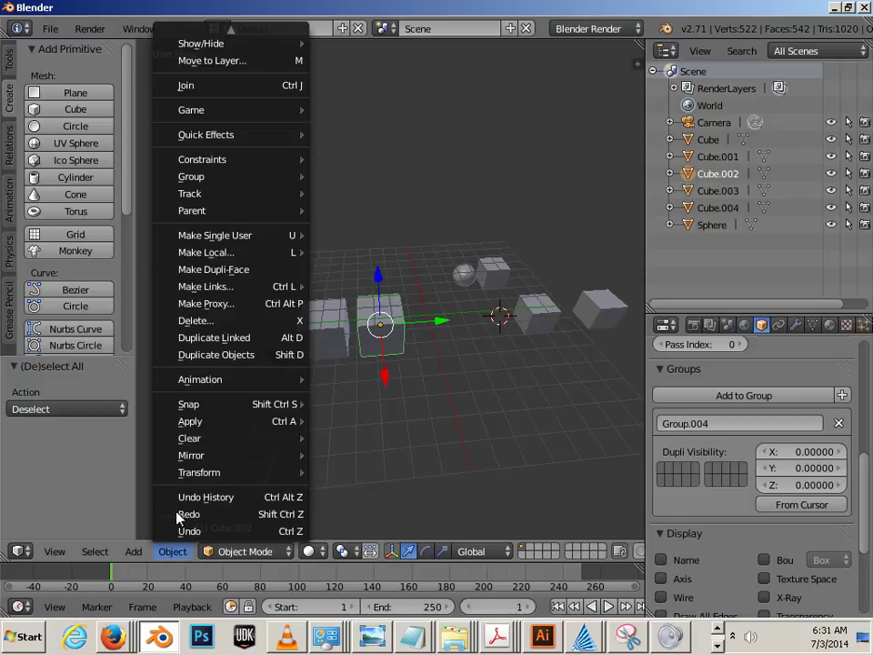
mouse_move(215, 176)
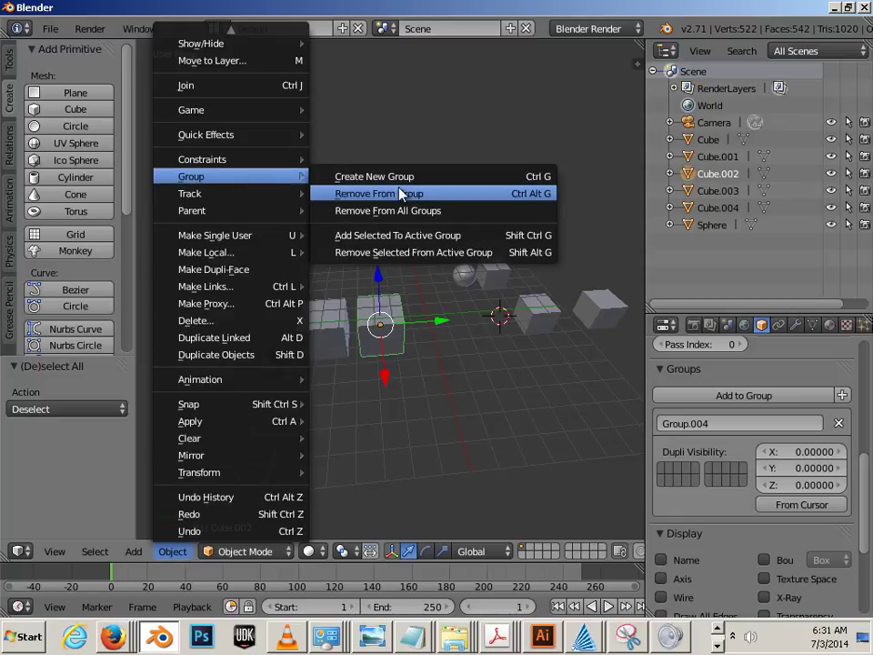
click(548, 195)
click(551, 200)
Step: Select Group.004's members by group from Cube.001 and nudge them 1.2804 units along Y
right_click(349, 342)
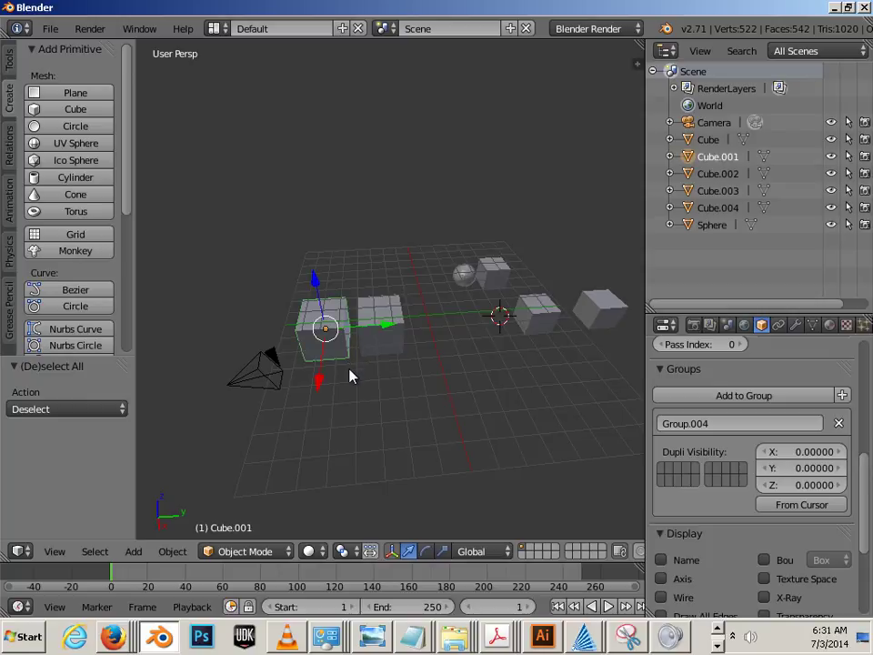
key(shift+g)
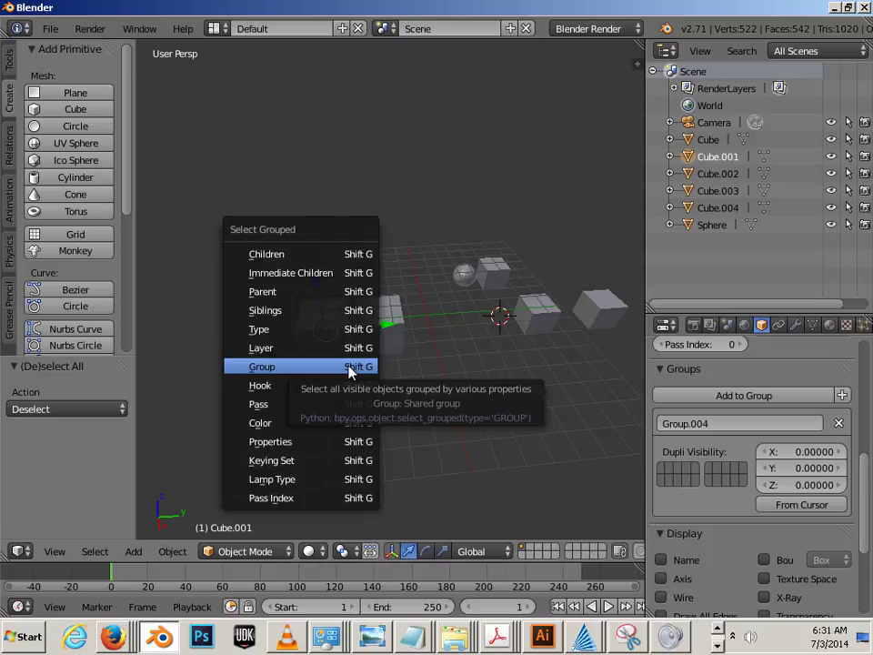
click(351, 368)
mouse_move(425, 322)
mouse_down()
mouse_move(432, 328)
mouse_move(420, 325)
mouse_up()
key(a)
Step: Add Cube.002 back into Group.004 and shift it slightly
right_click(396, 371)
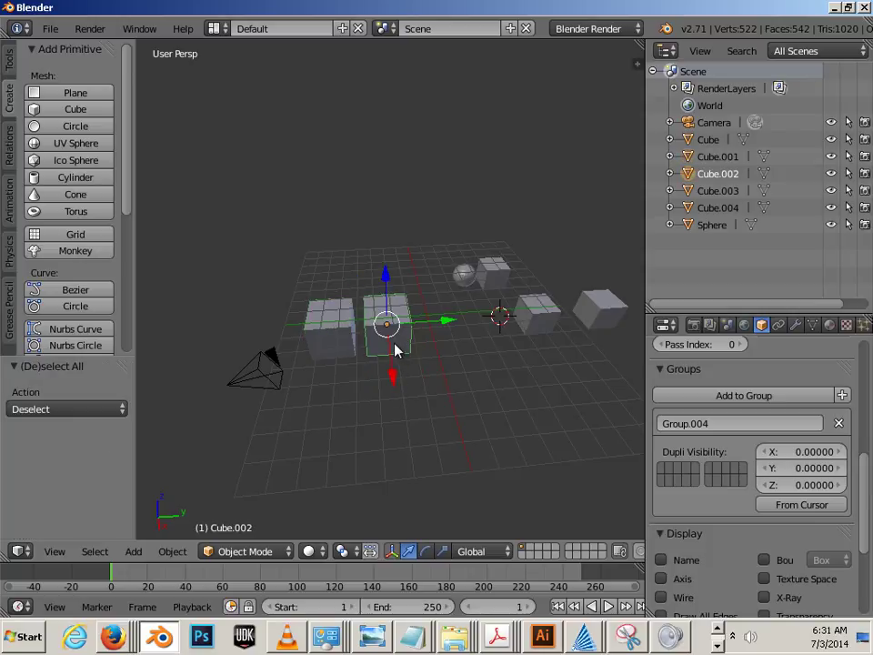
key(ctrl+shift+g)
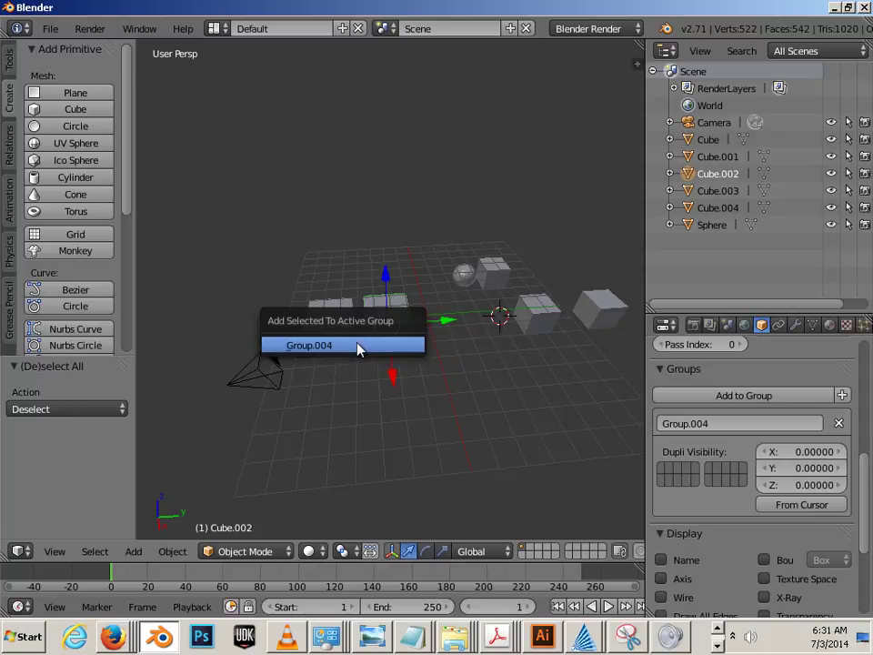
click(359, 346)
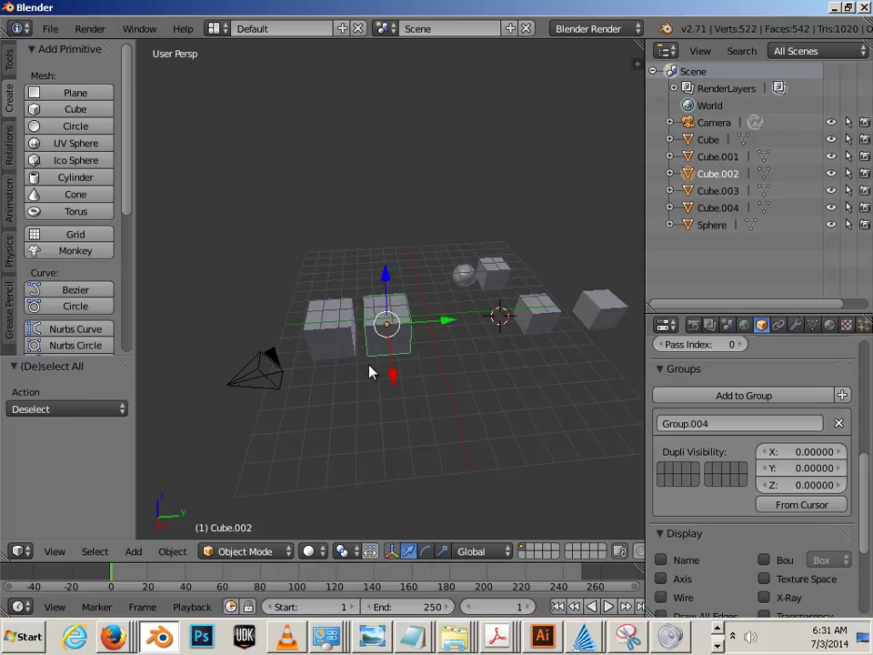
key(g)
click(397, 370)
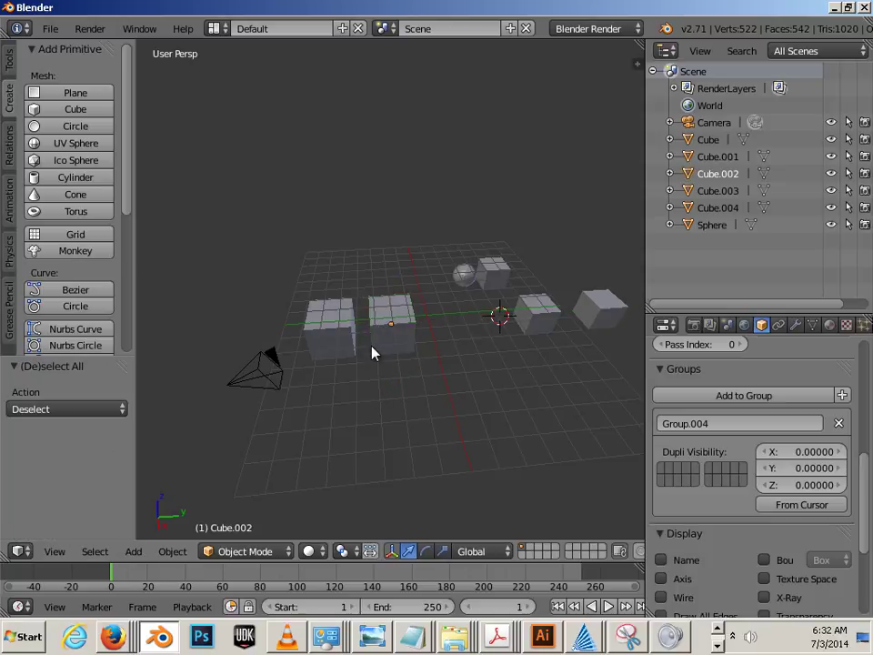
Step: Remove Cube.002 from all groups, then deselect everything
click(172, 551)
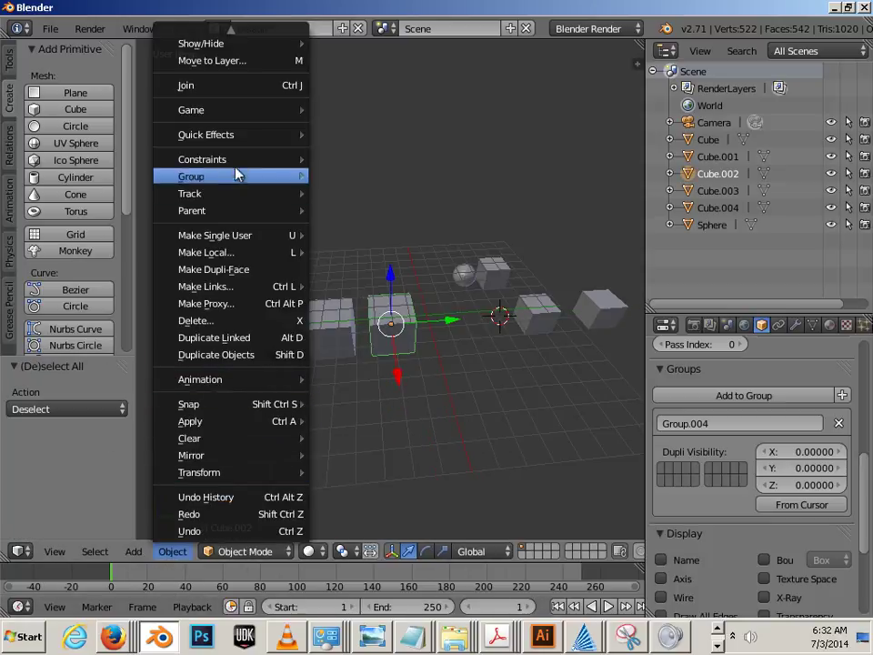
mouse_move(234, 178)
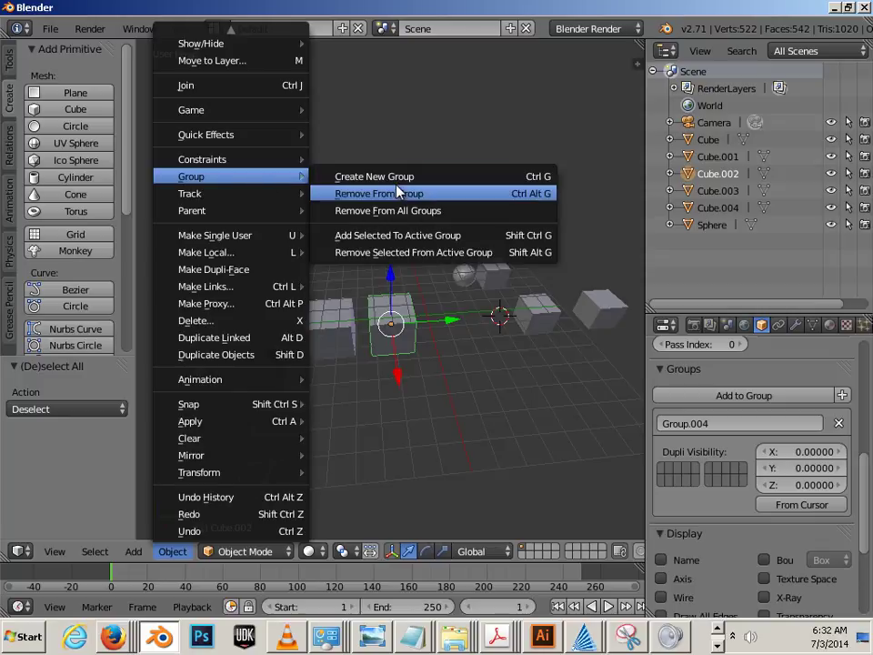
click(398, 211)
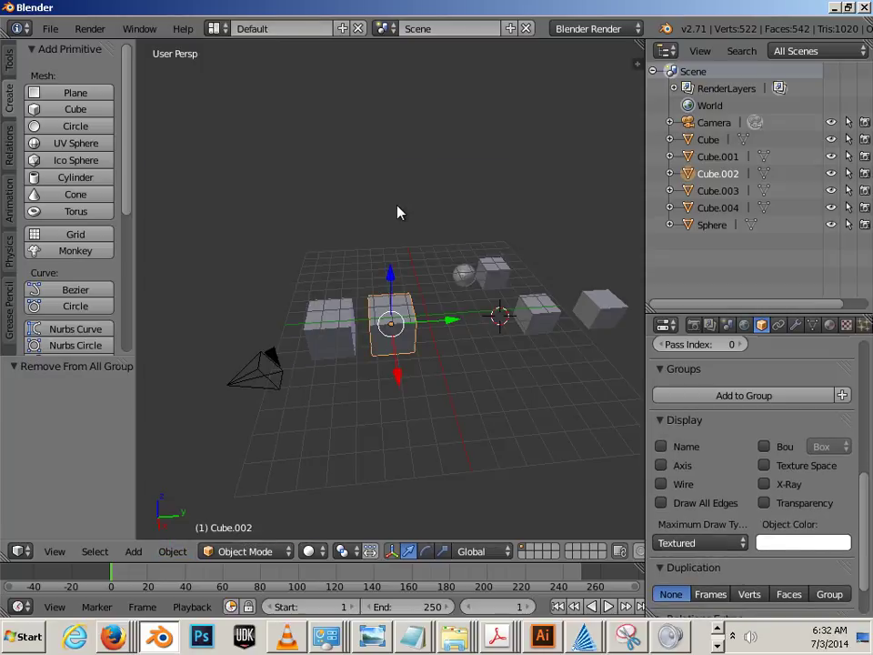
key(a)
Step: Alternate selecting Cube.001 and Cube.002 to check their group membership, ending on Cube.001
right_click(344, 309)
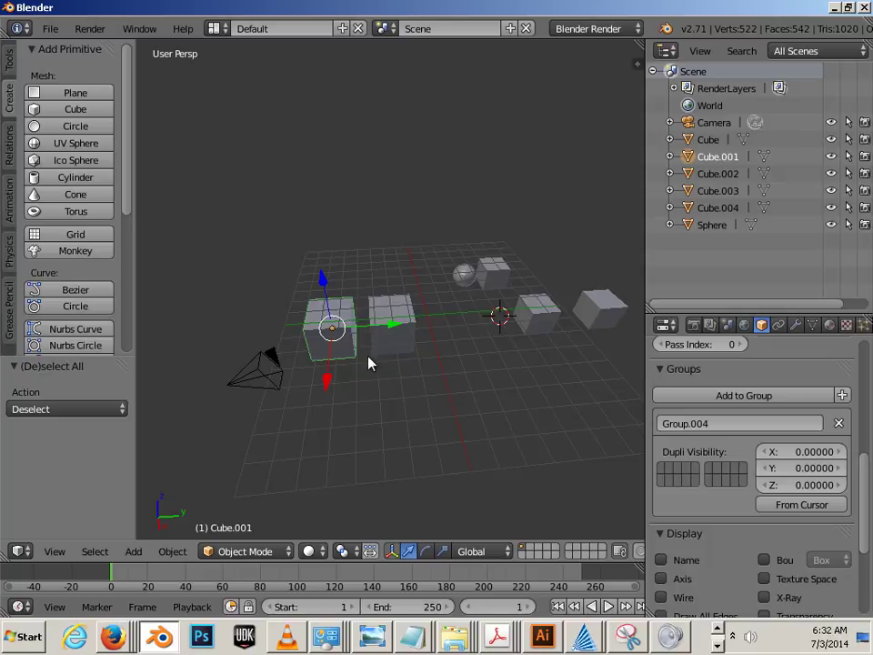
click(172, 551)
right_click(405, 352)
right_click(344, 331)
right_click(400, 329)
right_click(326, 343)
Step: Select Cube.001's group members by shared group and nudge them 0.032 units along Y
key(shift+g)
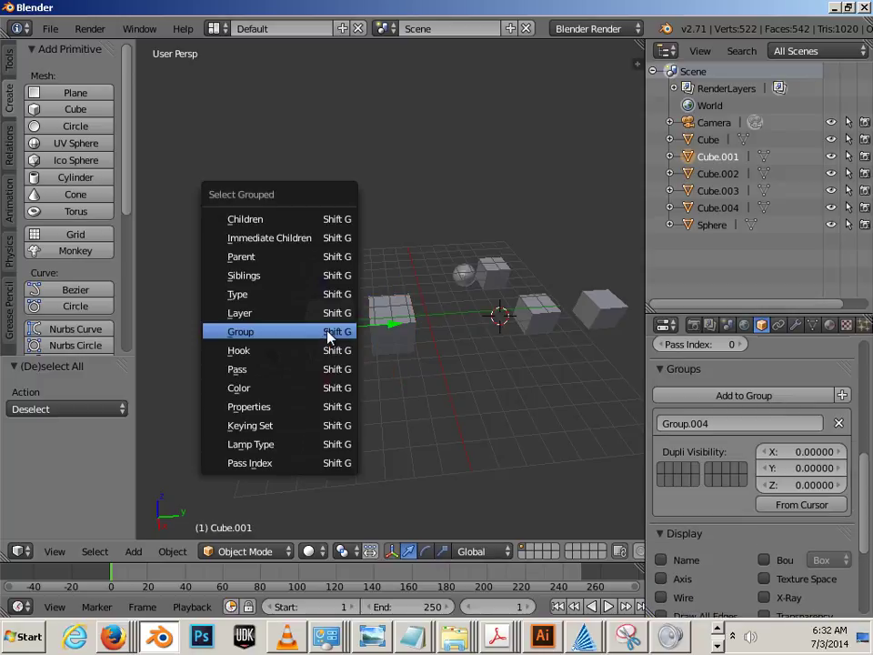
click(325, 331)
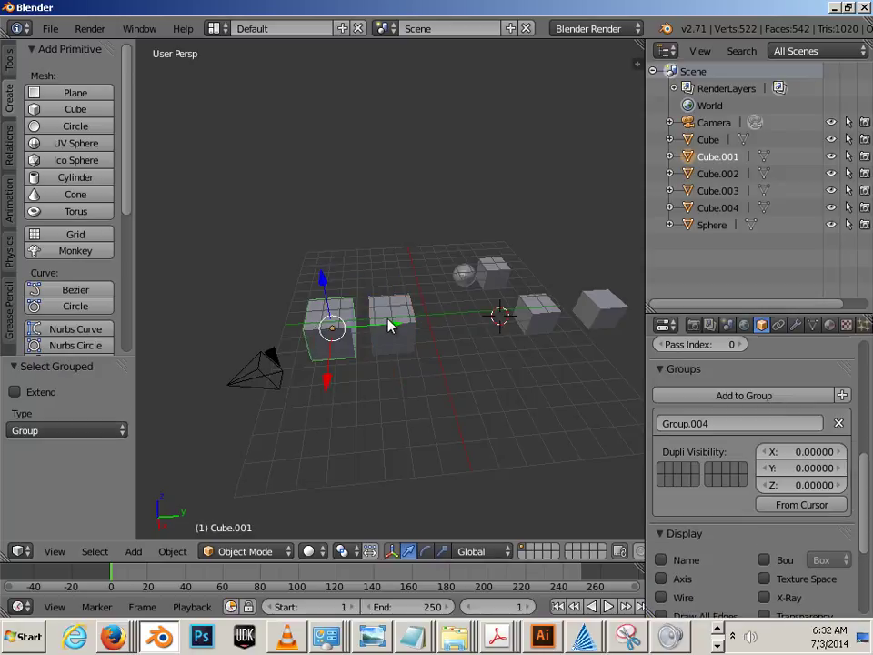
mouse_move(389, 325)
mouse_down()
mouse_move(413, 335)
mouse_move(391, 335)
mouse_up()
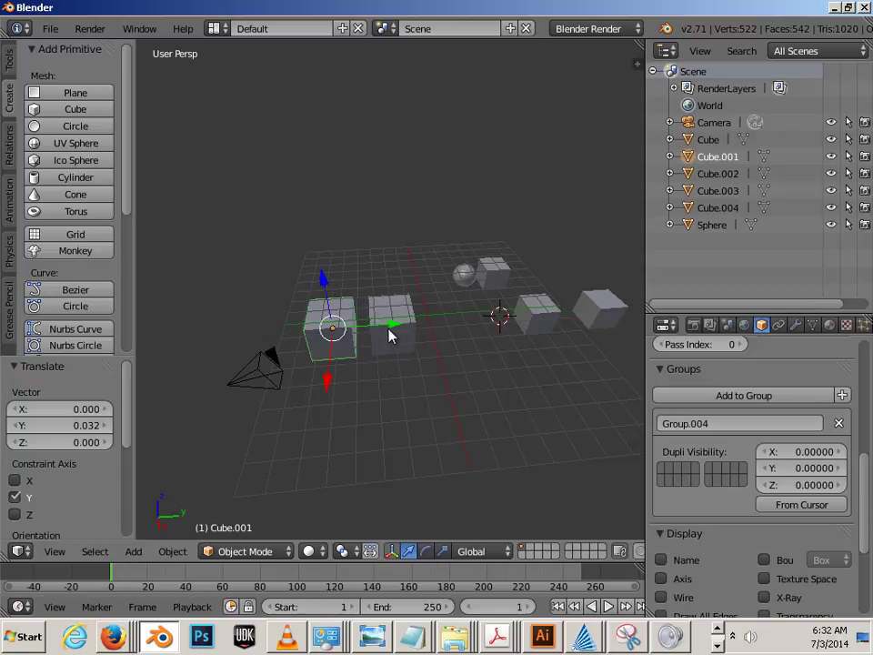
key(a)
middle_drag(442, 438, 362, 407)
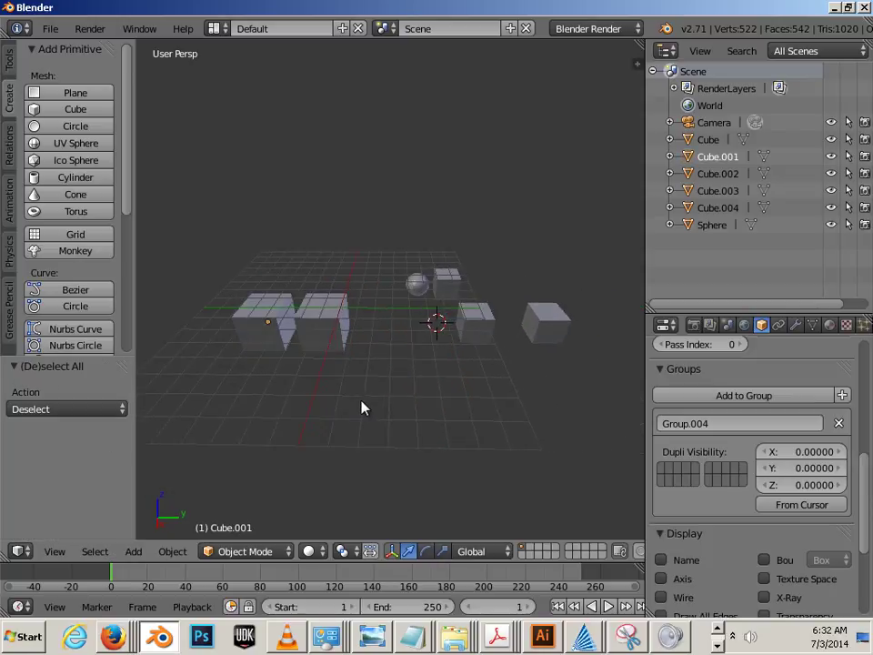
Step: Select Cube.003 plus Cube.004 and slide both -3.039 units along Y
right_click(471, 335)
shift+right_click(563, 340)
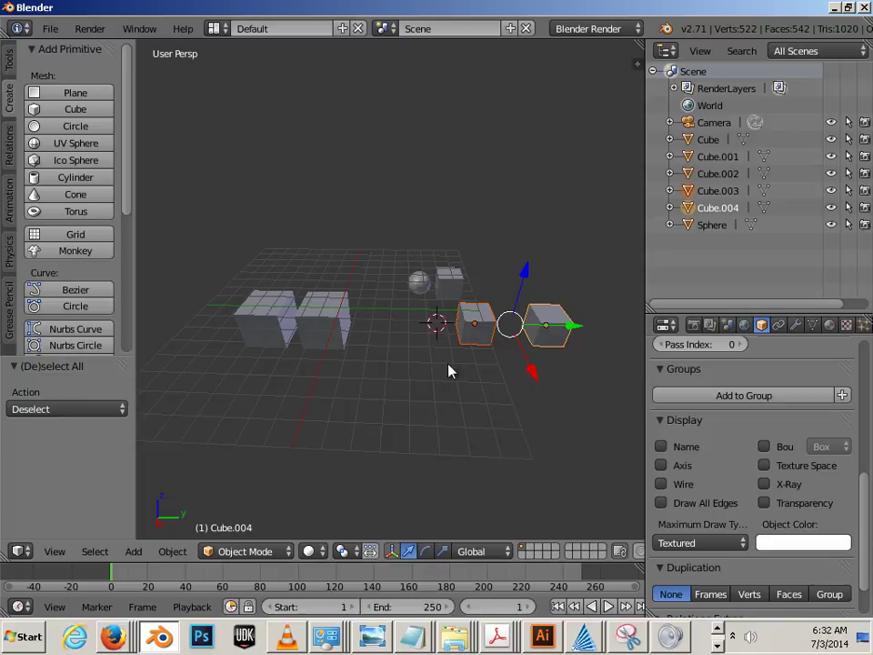
drag(569, 326, 517, 338)
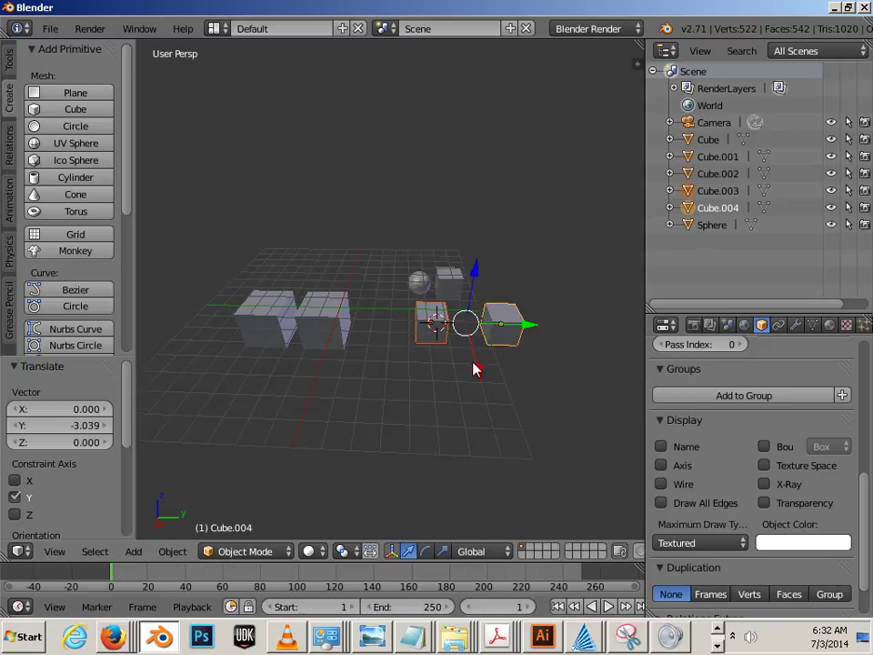